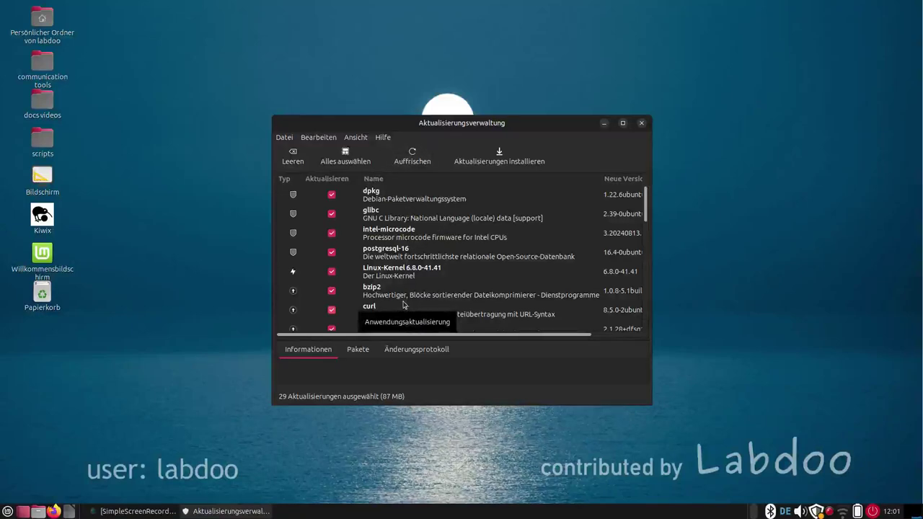
Step: Refresh the update list and install all selected updates with their additional kernel packages, authenticating with the account password
left_click(409, 155)
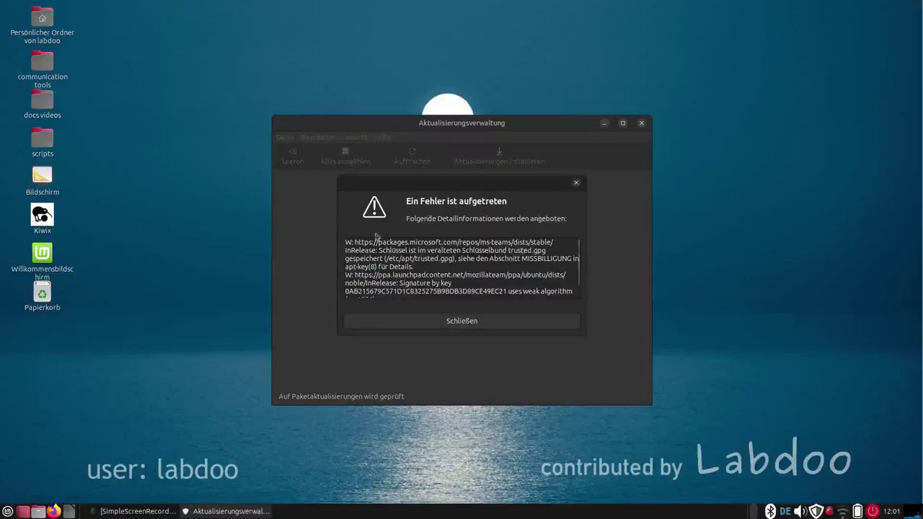
left_click(466, 322)
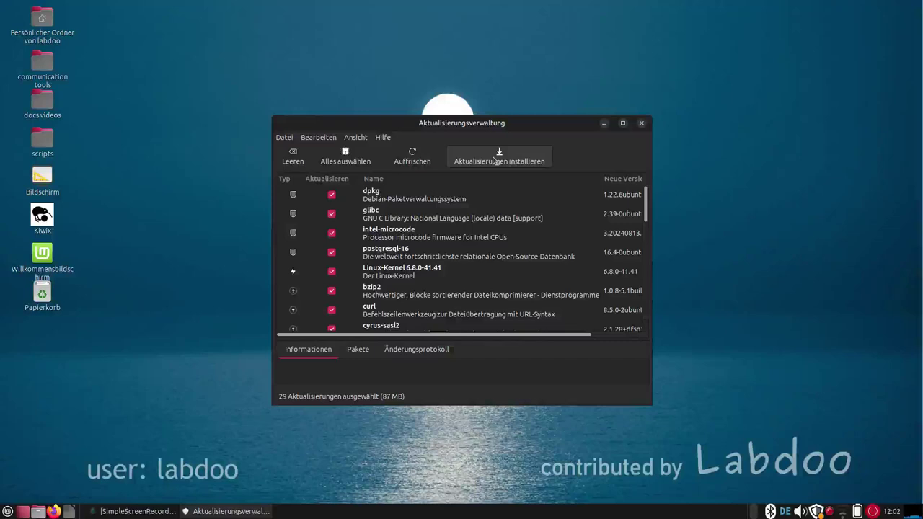
left_click(495, 159)
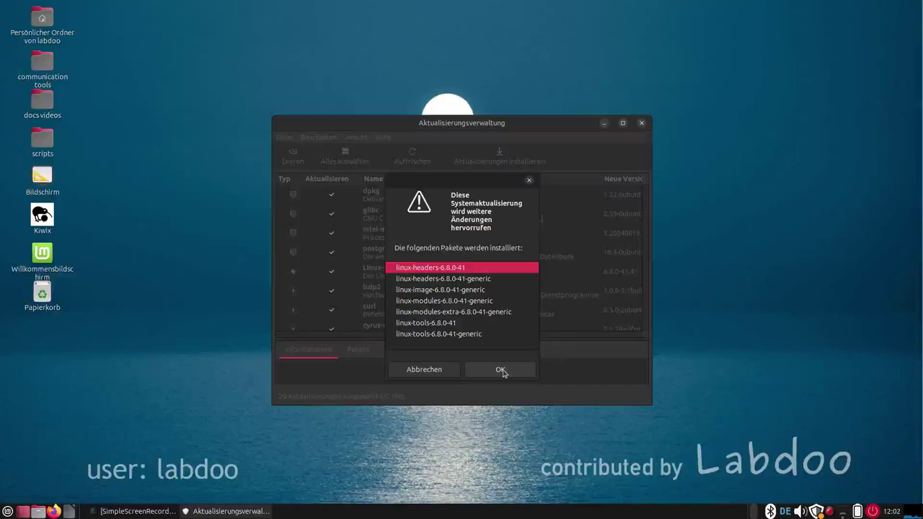
left_click(502, 370)
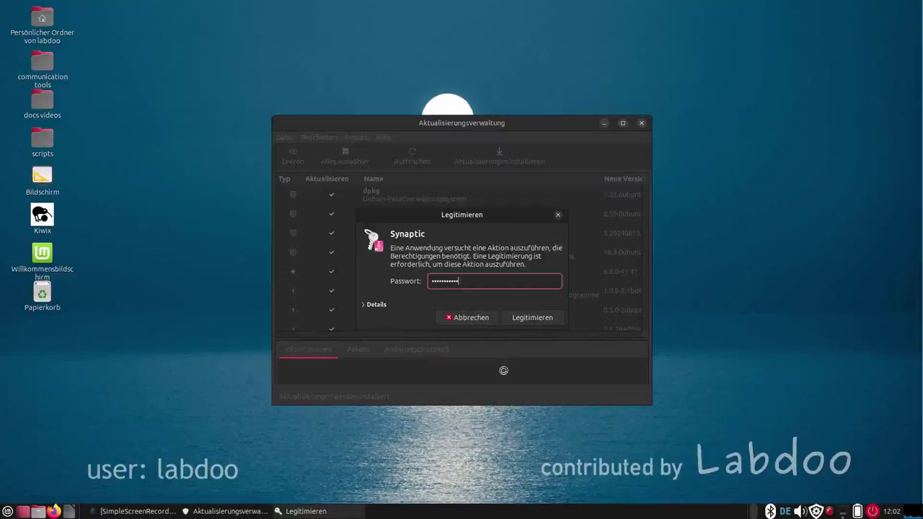
key("Return")
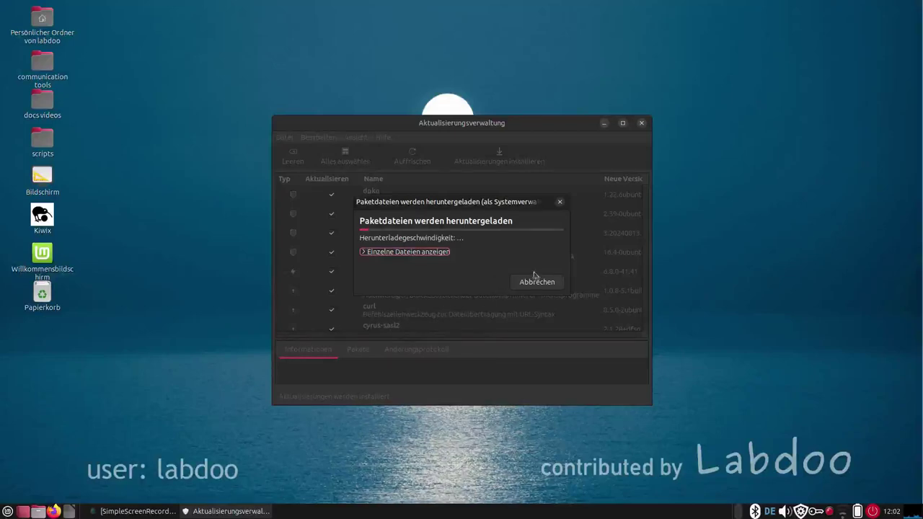
left_click(605, 127)
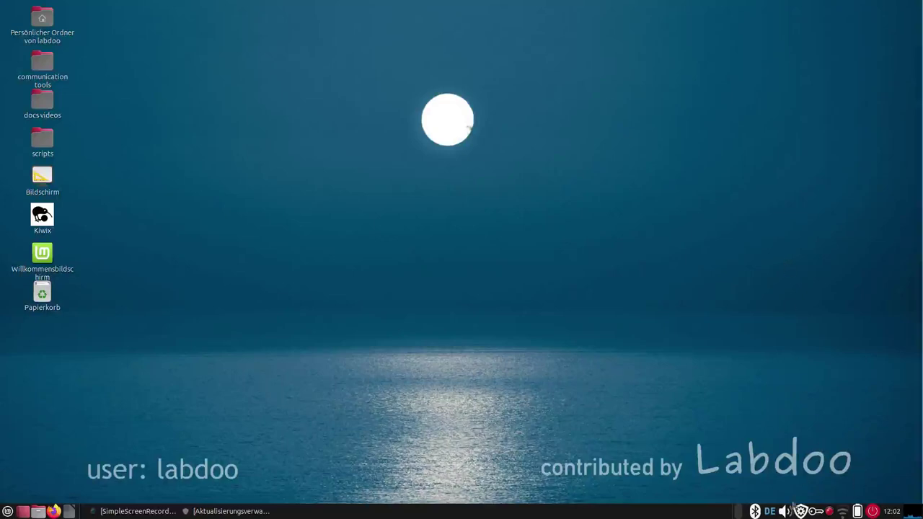
Step: Review the configured input methods in the IBus settings and browse the languages offered for adding, without adding any
right_click(771, 512)
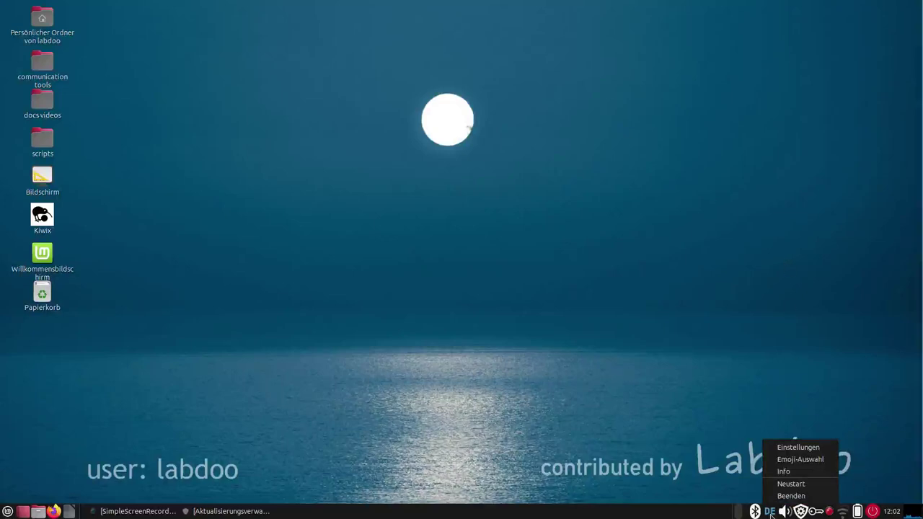
left_click(788, 449)
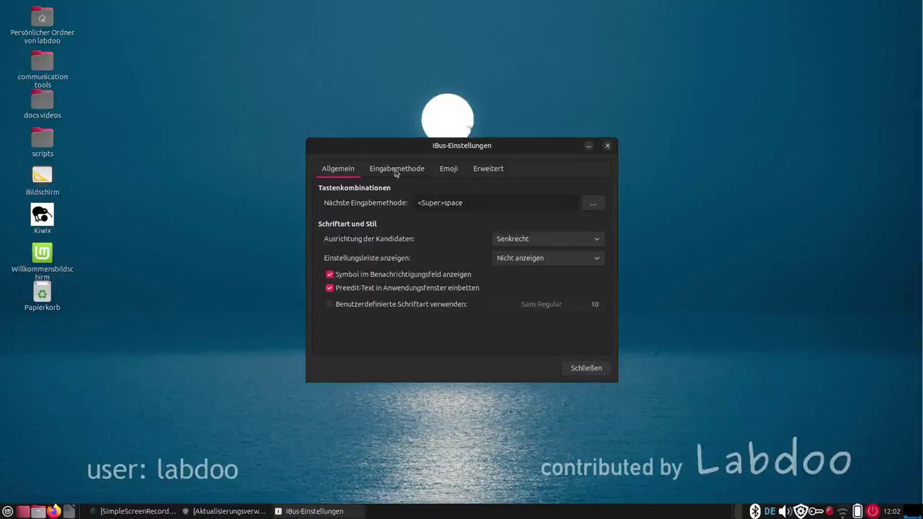
left_click(395, 171)
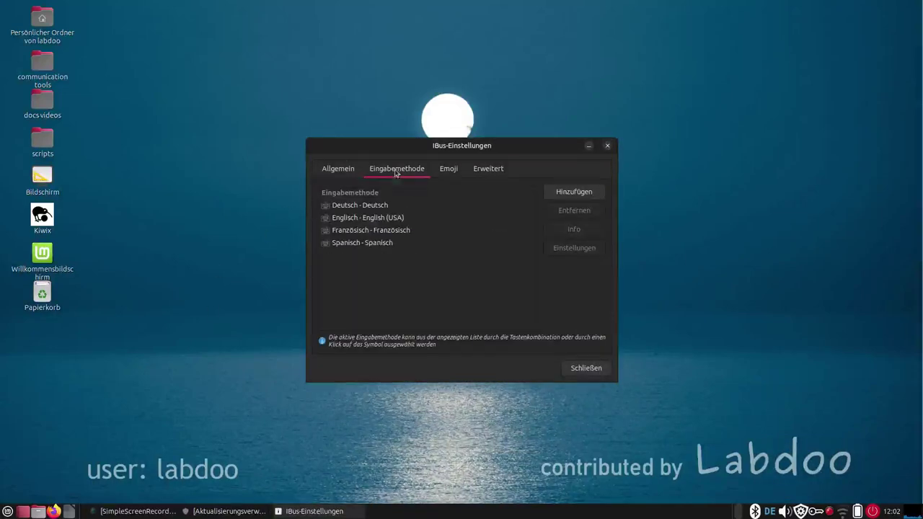
left_click(575, 192)
left_click(472, 394)
scroll(470, 339, "down", 6)
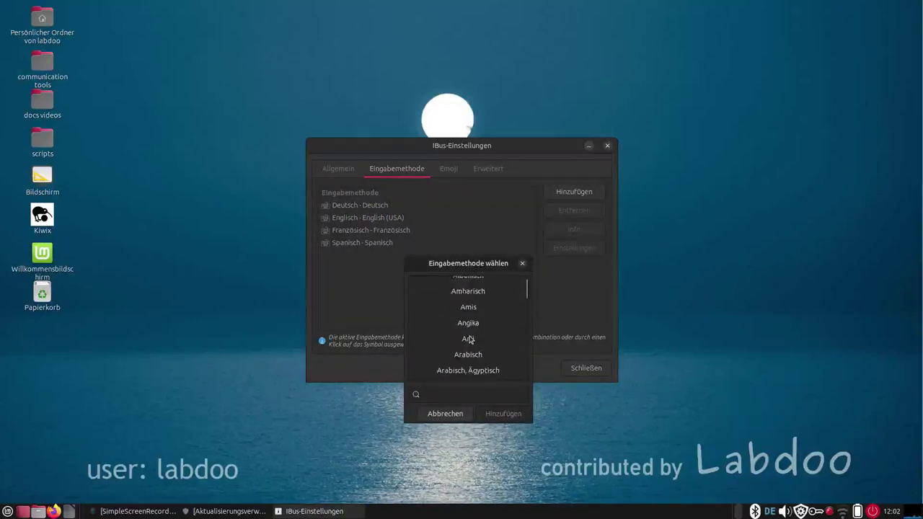
left_click(522, 263)
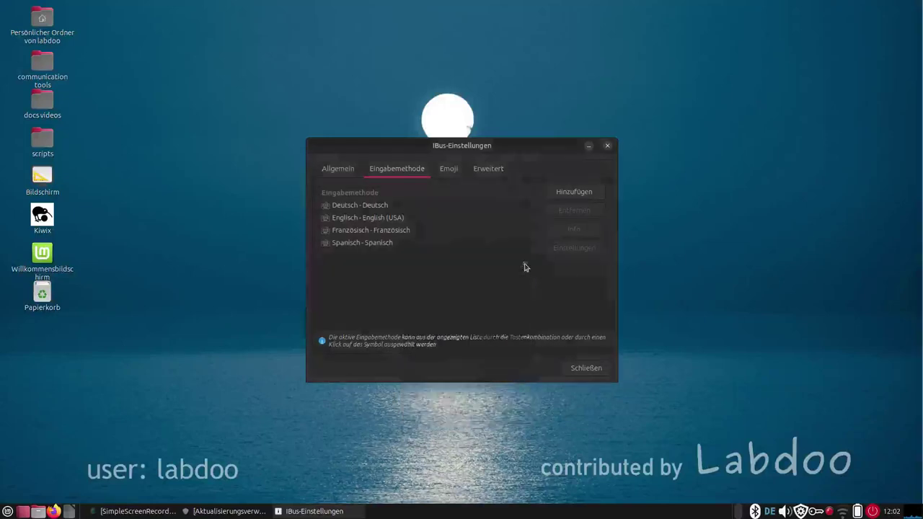
left_click(578, 369)
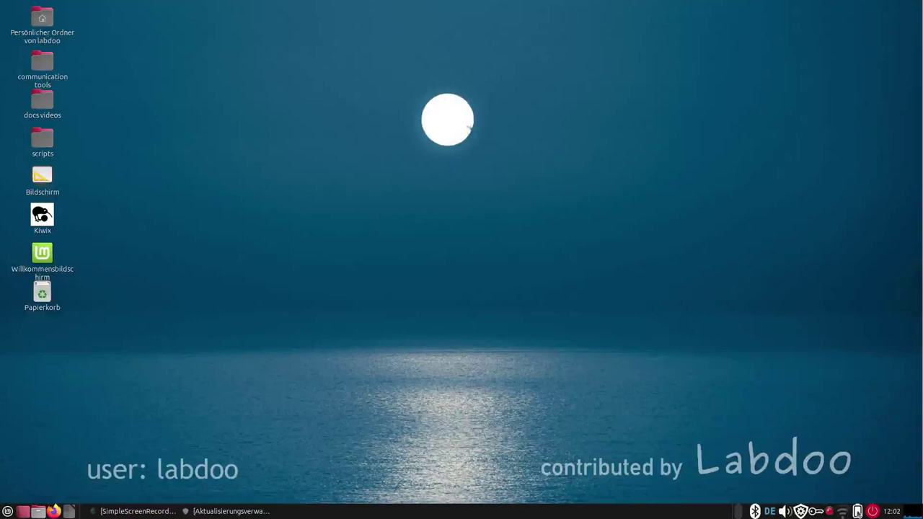
Step: Review the location and weather options in the clock settings
right_click(896, 513)
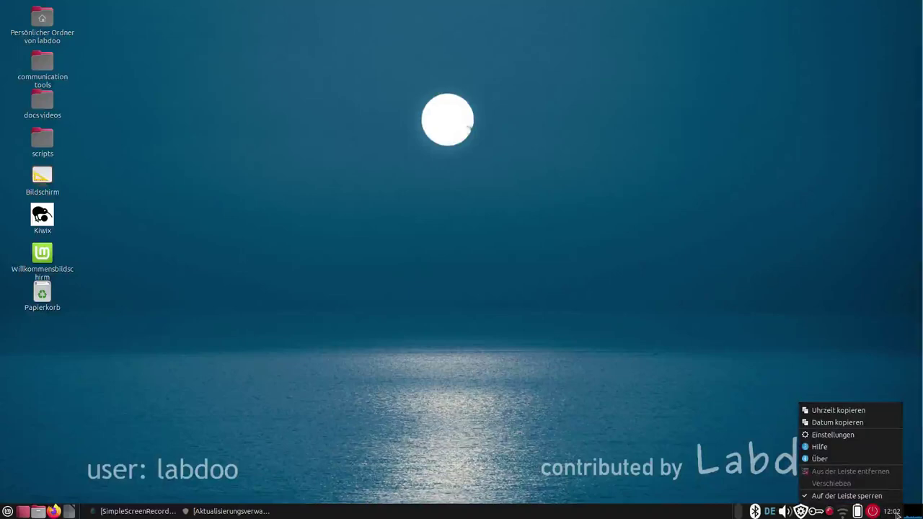
left_click(861, 437)
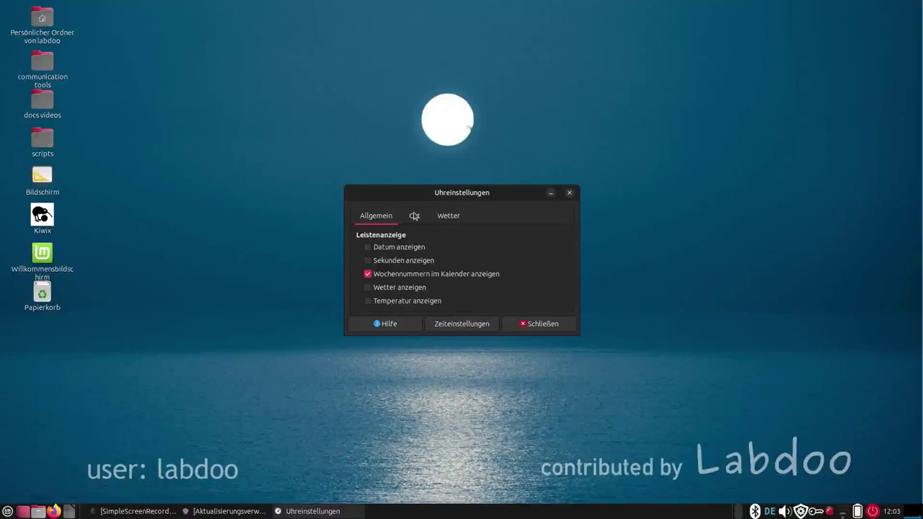
left_click(415, 216)
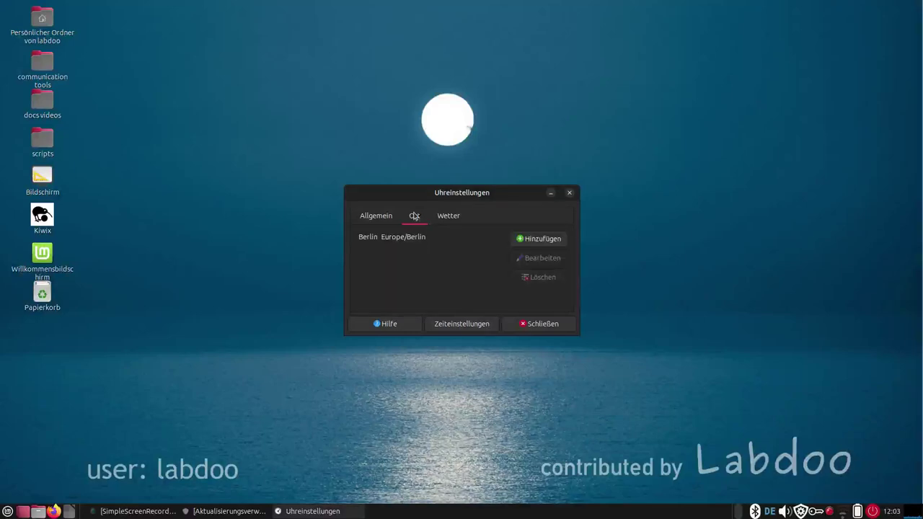
left_click(448, 216)
left_click(547, 325)
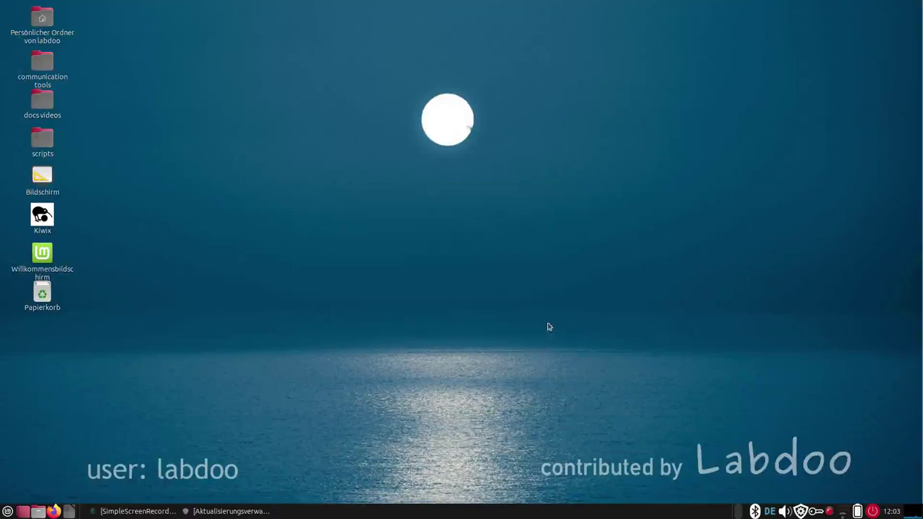
Step: Find the date and time settings in the control centre with the filter "dat" and view the time zone map
left_click(7, 511)
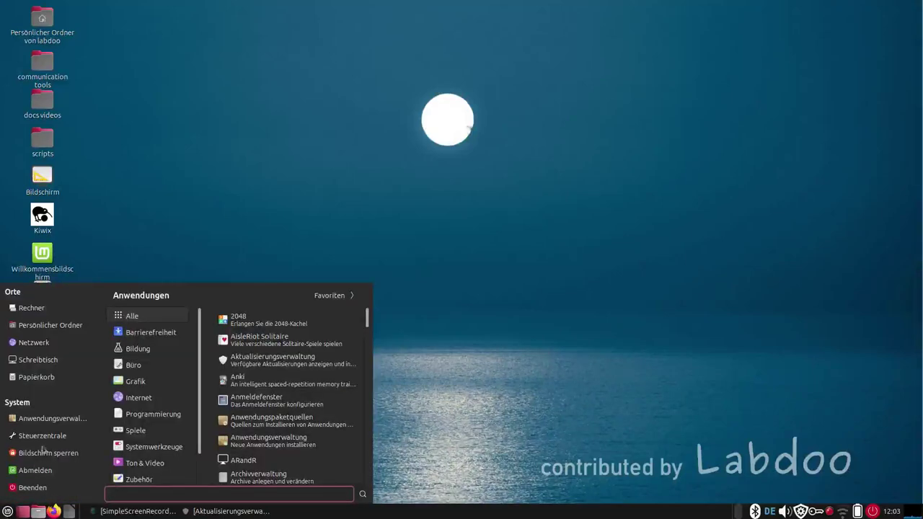
left_click(69, 439)
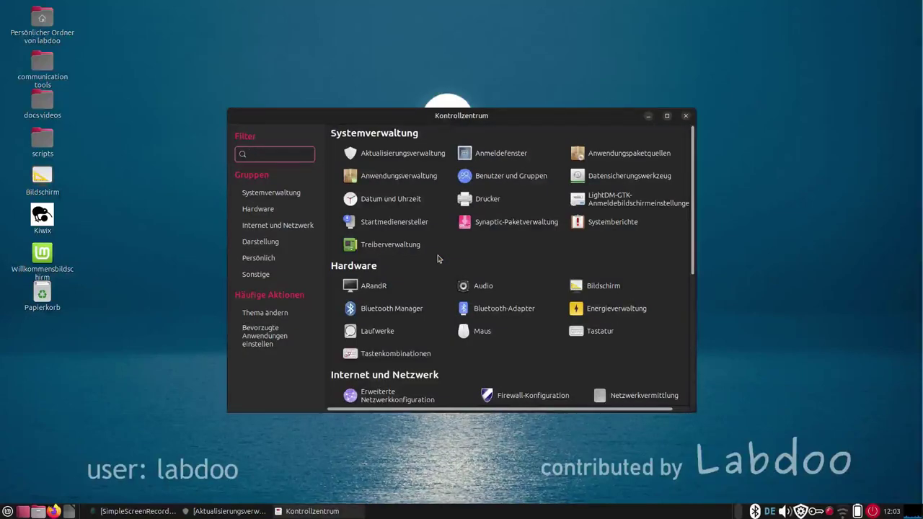
type("dat")
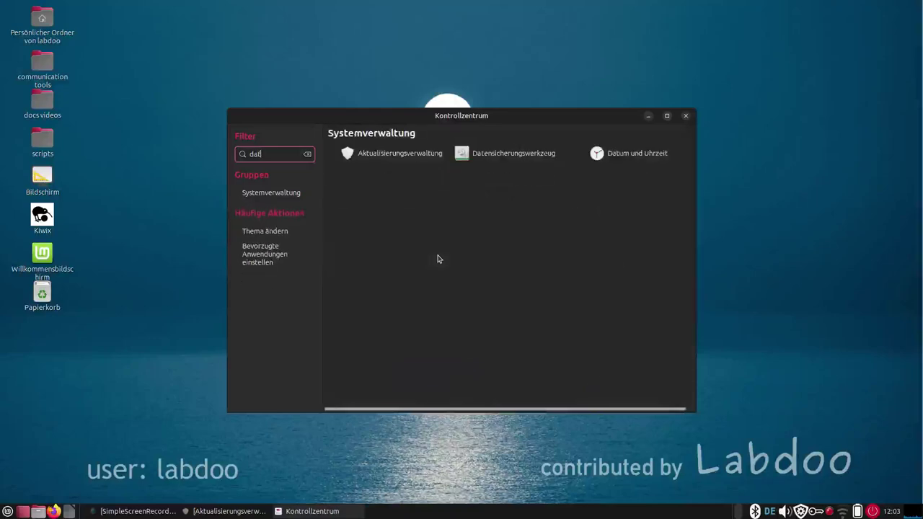
left_click(621, 152)
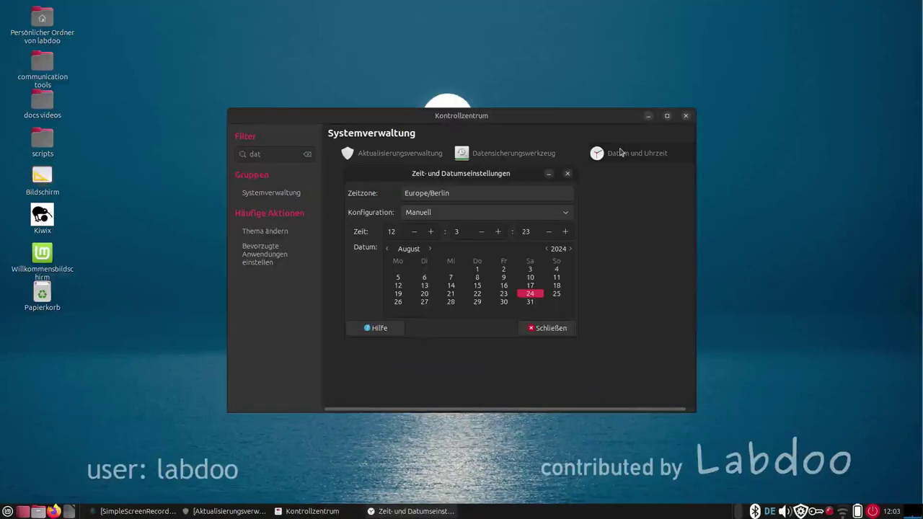
left_click(464, 193)
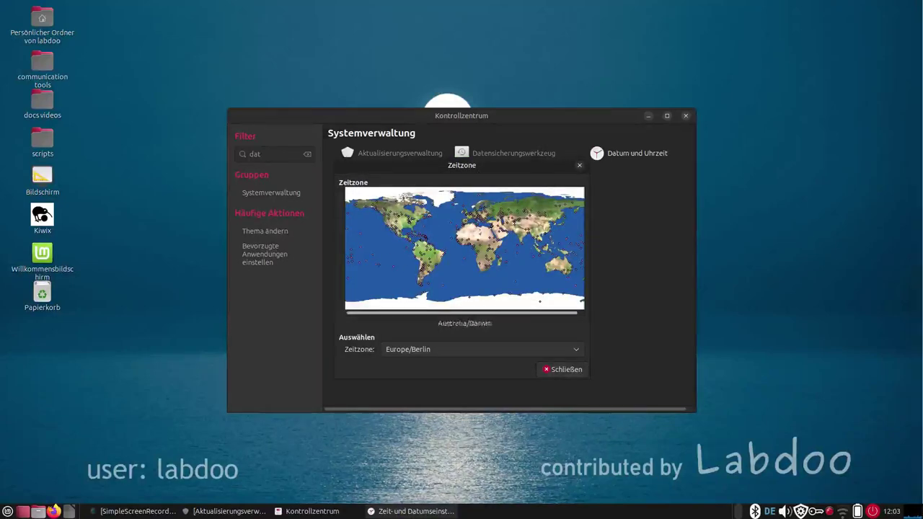
left_click(565, 370)
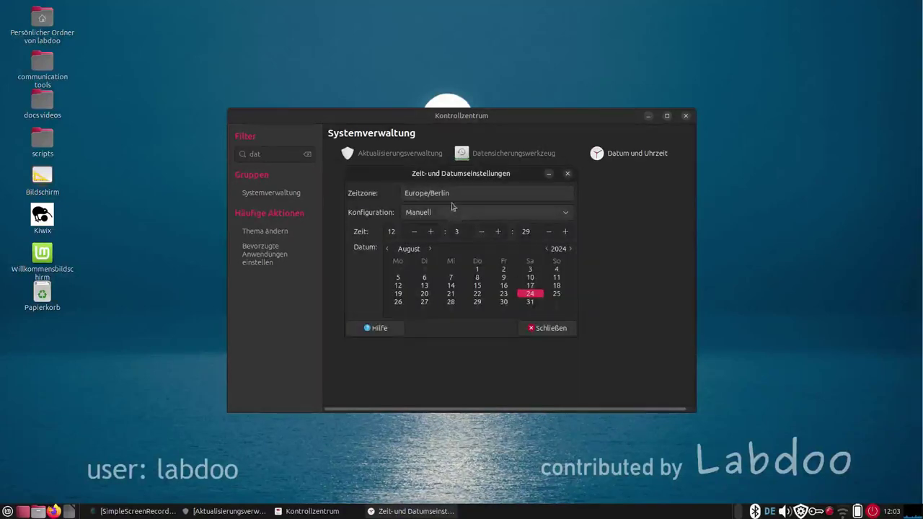
Step: Switch the time configuration to "Abgleich mit Internet-Servern aufrecht erhalten" and back to "Manuell", closing the date and time settings
left_click(453, 214)
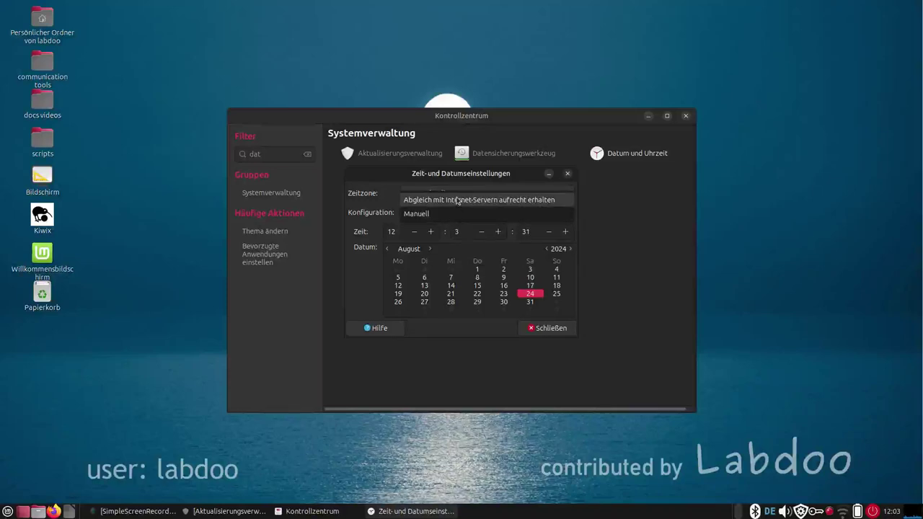
left_click(457, 200)
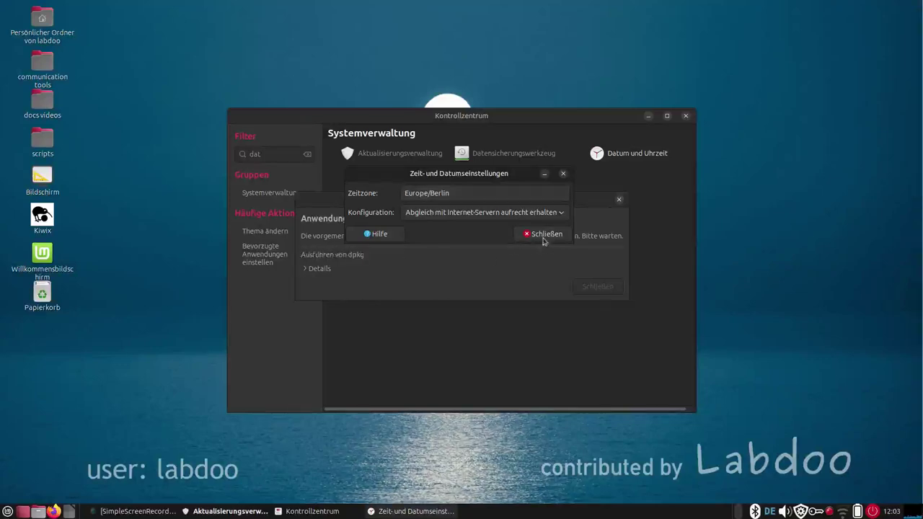
left_click(549, 213)
left_click(542, 230)
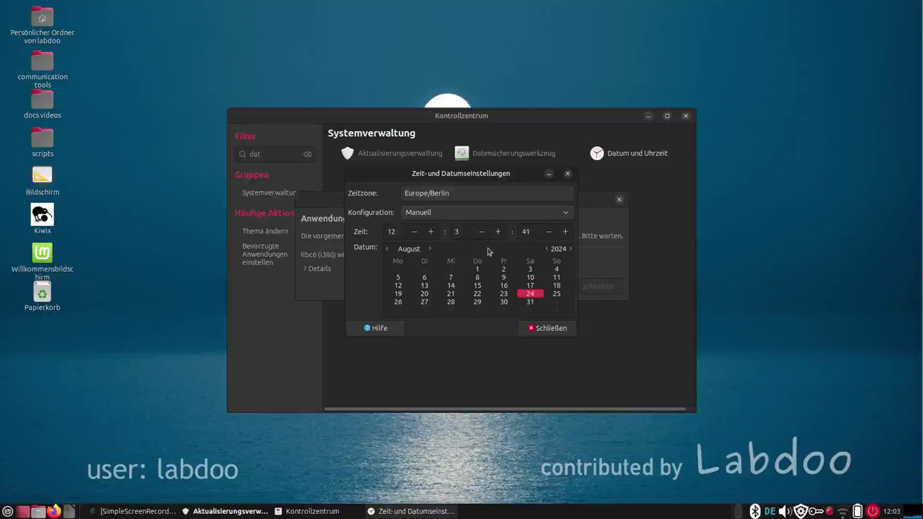
left_click(552, 328)
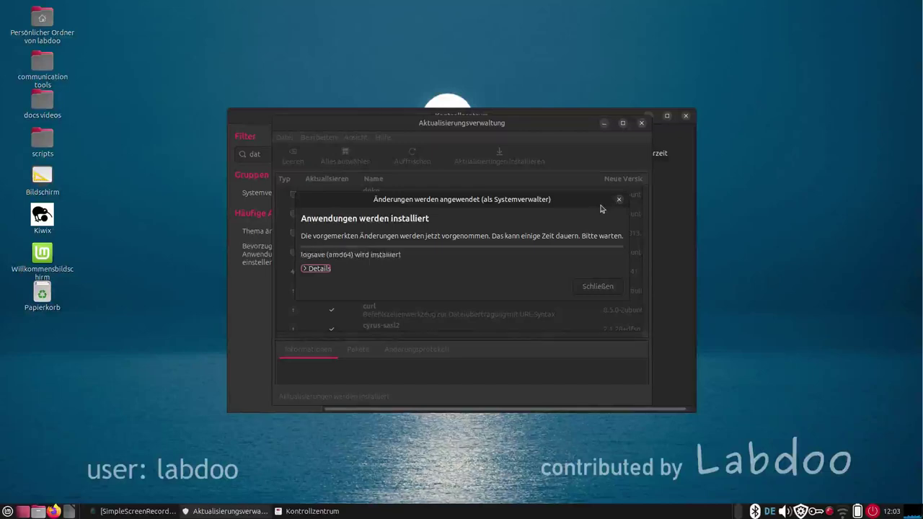
Step: Clear the control centre filter and examine the network printer types offered for a new printer, without adding one
left_click(225, 511)
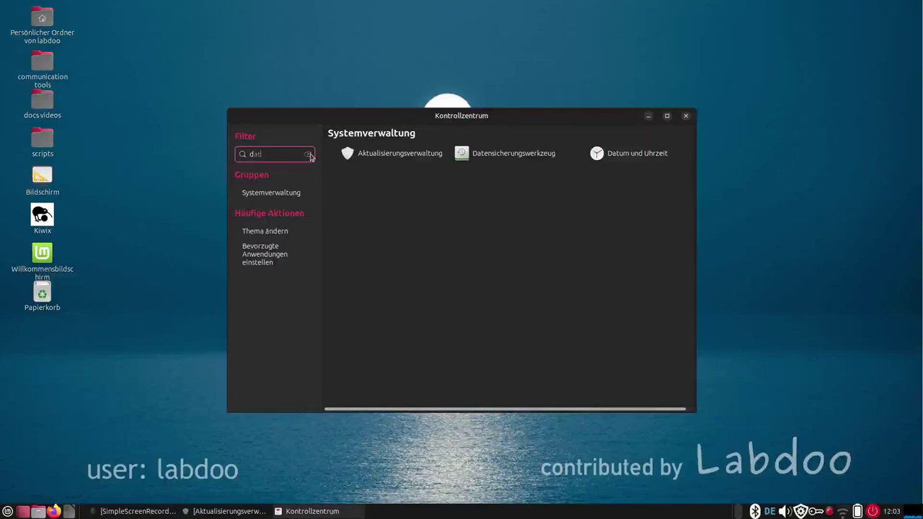
left_click(309, 154)
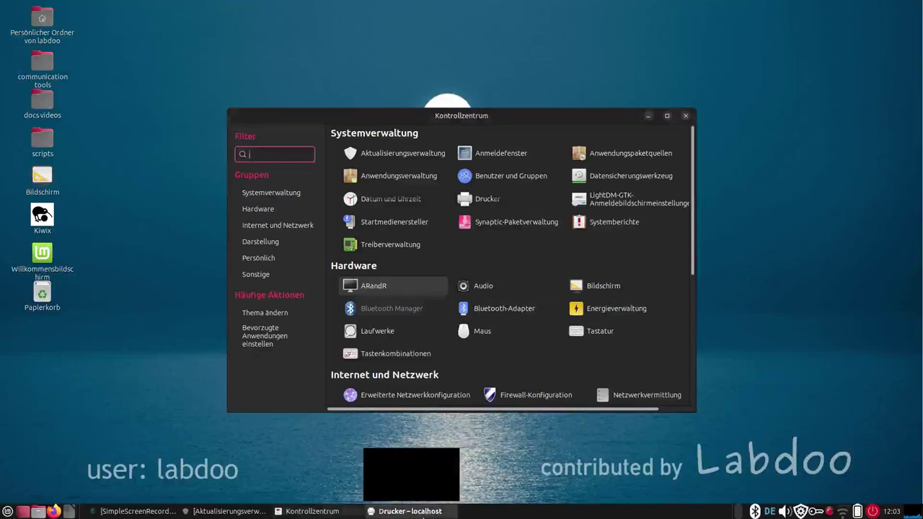
left_click(465, 275)
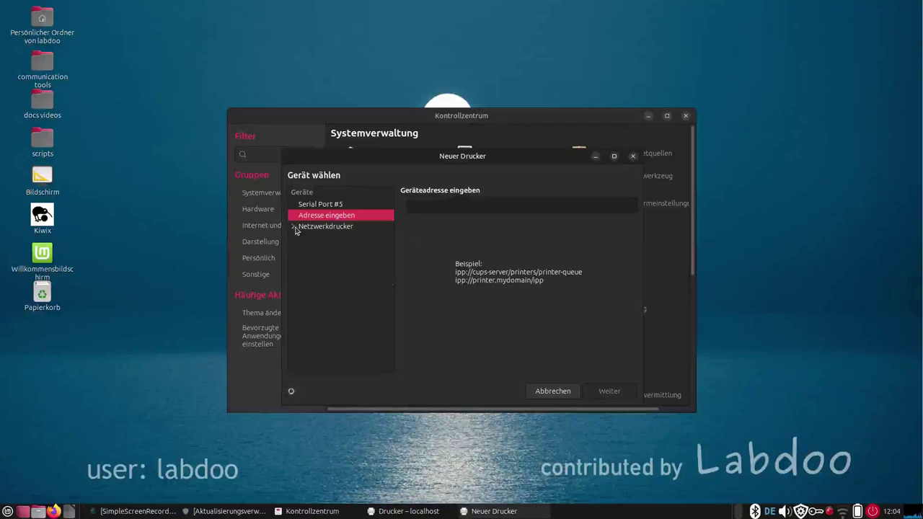
left_click(294, 228)
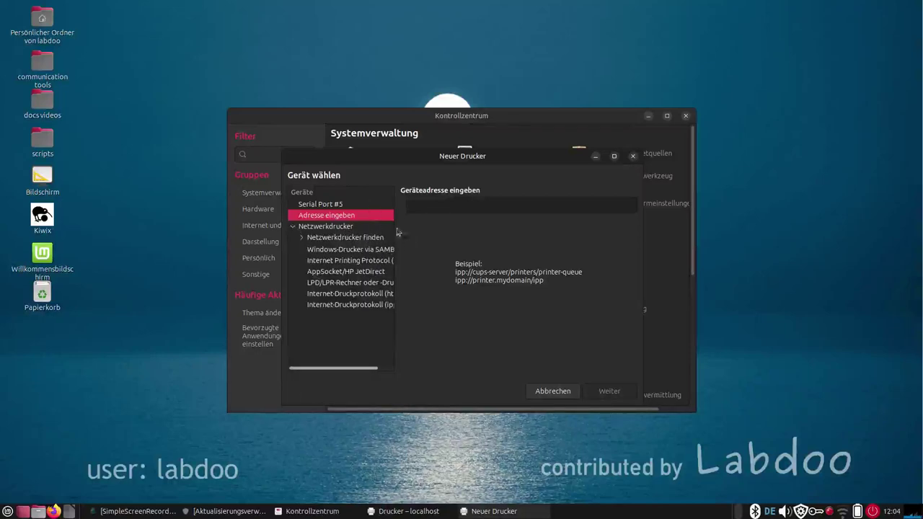
left_click(550, 393)
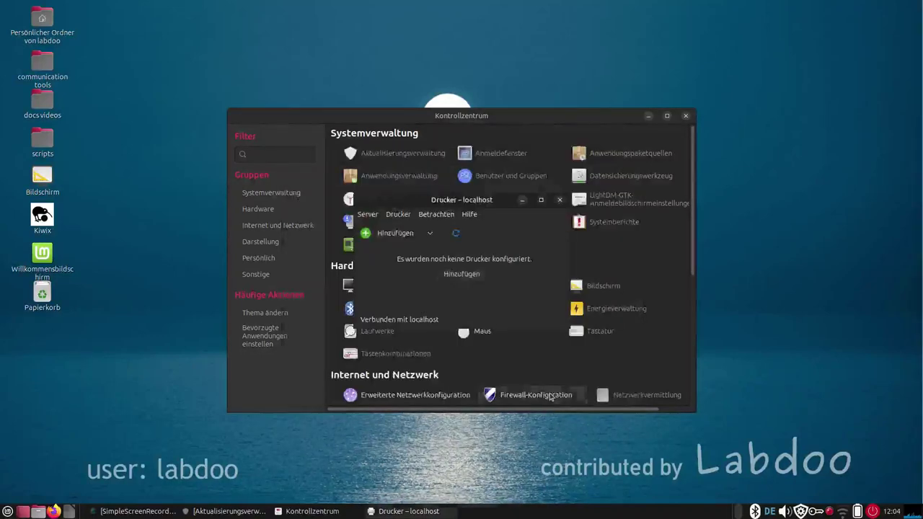
left_click(559, 200)
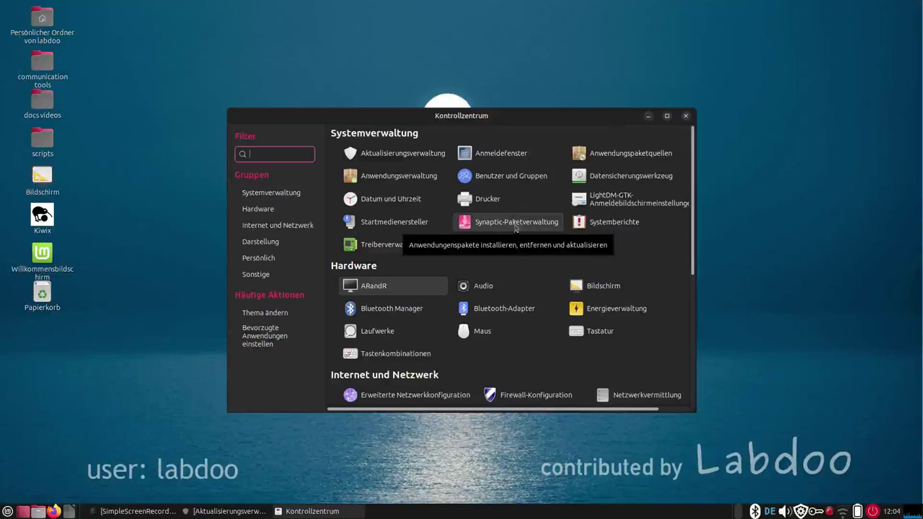
Step: Open the mouse settings from the hardware section and view the touchpad options
scroll(517, 233, "down", 2)
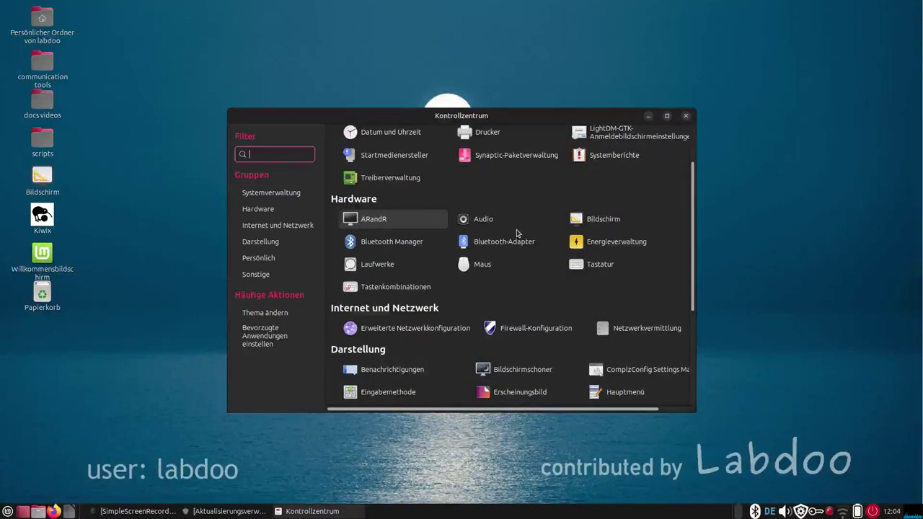
left_click(489, 264)
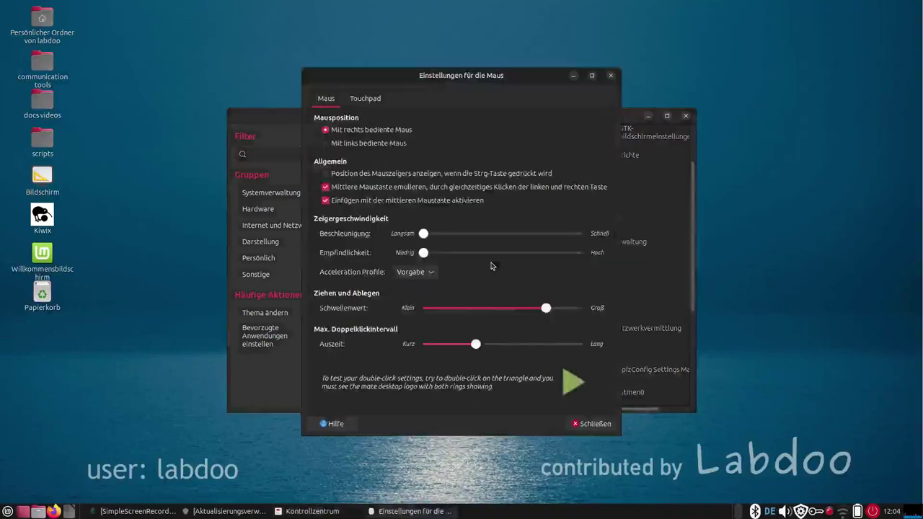
left_click(358, 101)
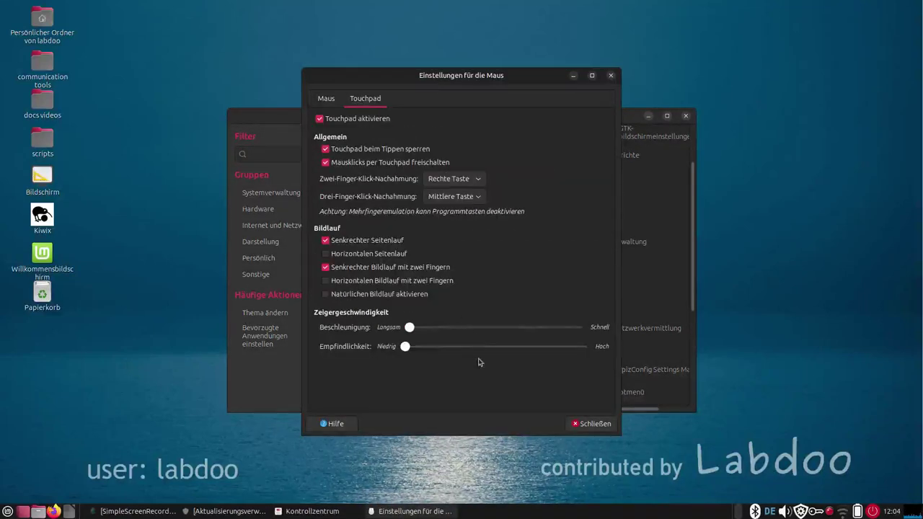
Step: Raise the touchpad's pointer acceleration (Beschleunigung) to slightly above the middle of its range and close the mouse settings
left_click_drag(411, 328, 515, 331)
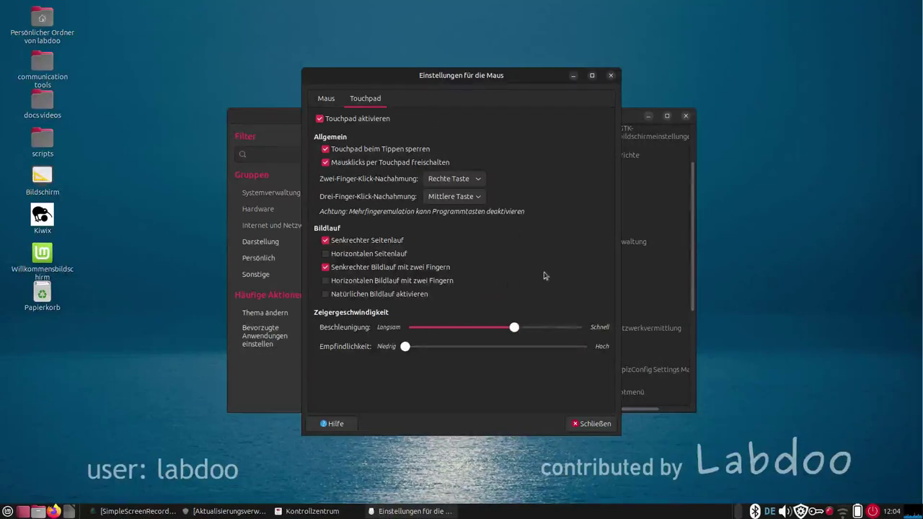
left_click(590, 425)
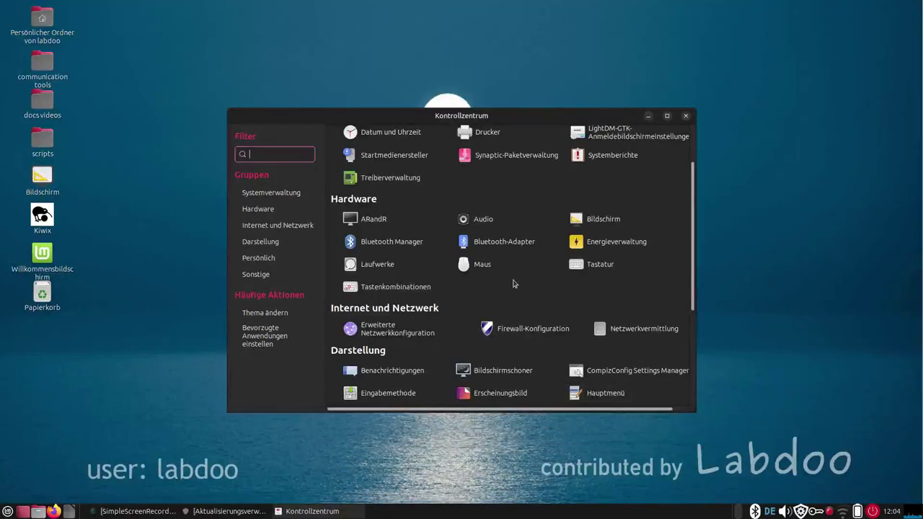
Step: Look over the remaining setting groups in the control centre, down to Sonstige, and close the control centre
scroll(516, 281, "down", 5)
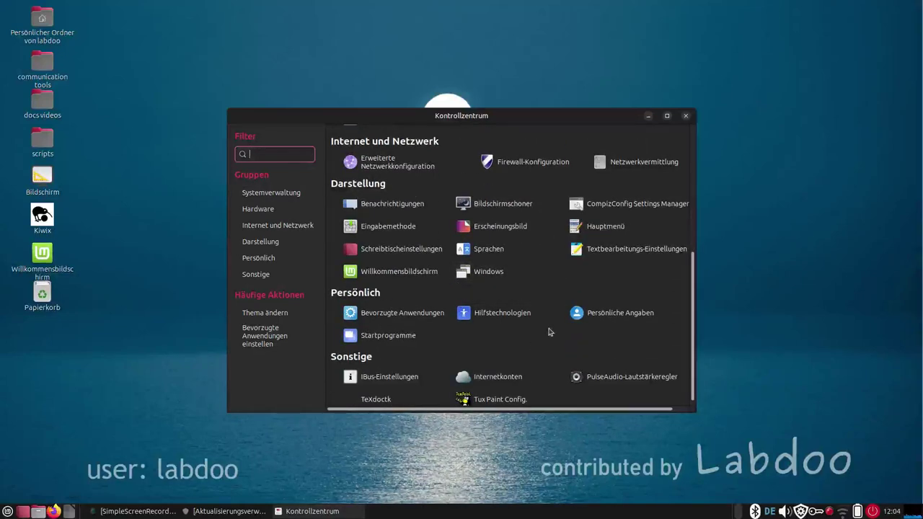
scroll(550, 331, "up", 7)
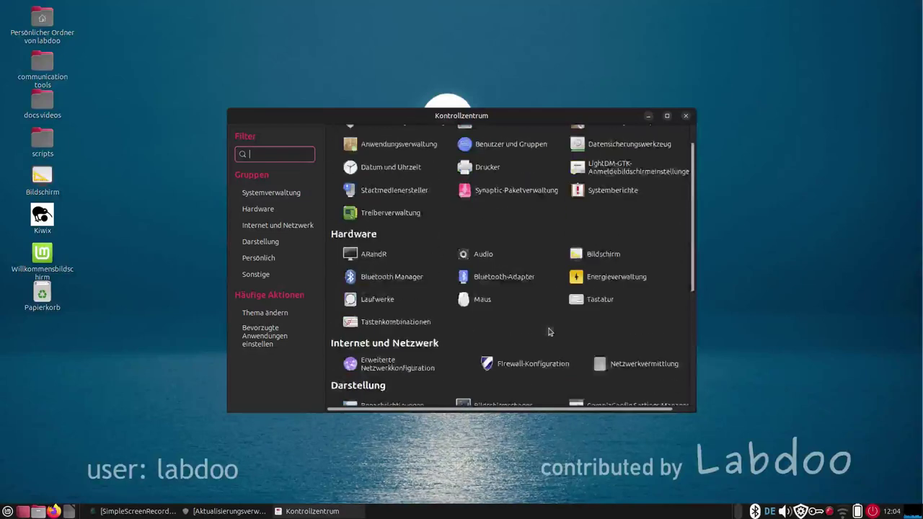
left_click(687, 116)
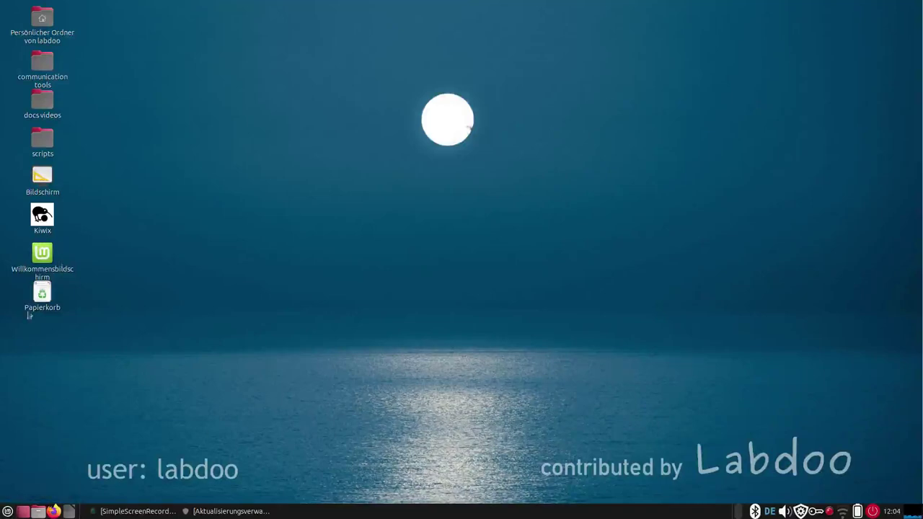
Step: Reopen the control centre, filter its settings by "app" and clear the filter
left_click(8, 512)
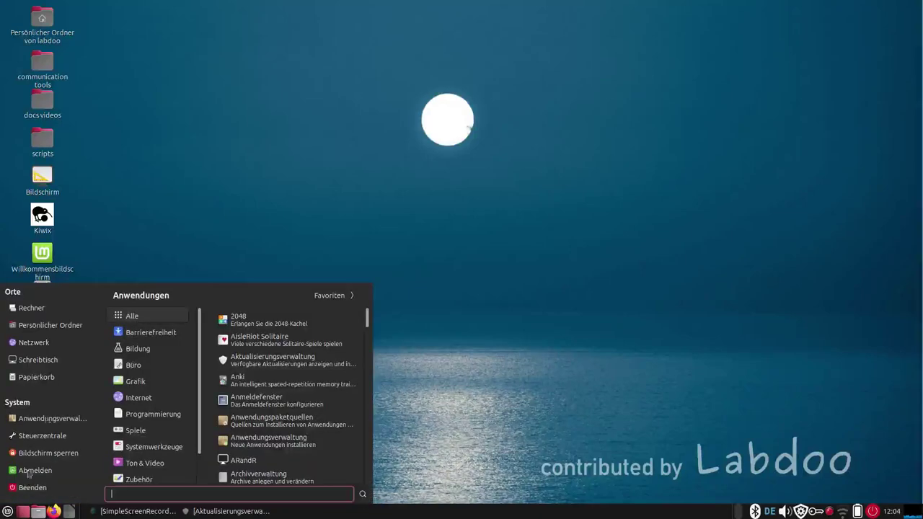
left_click(382, 248)
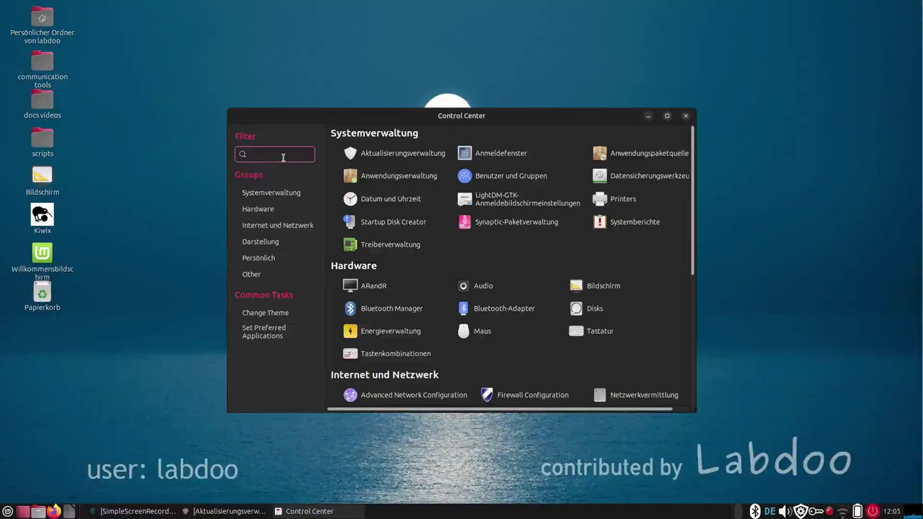
type("app")
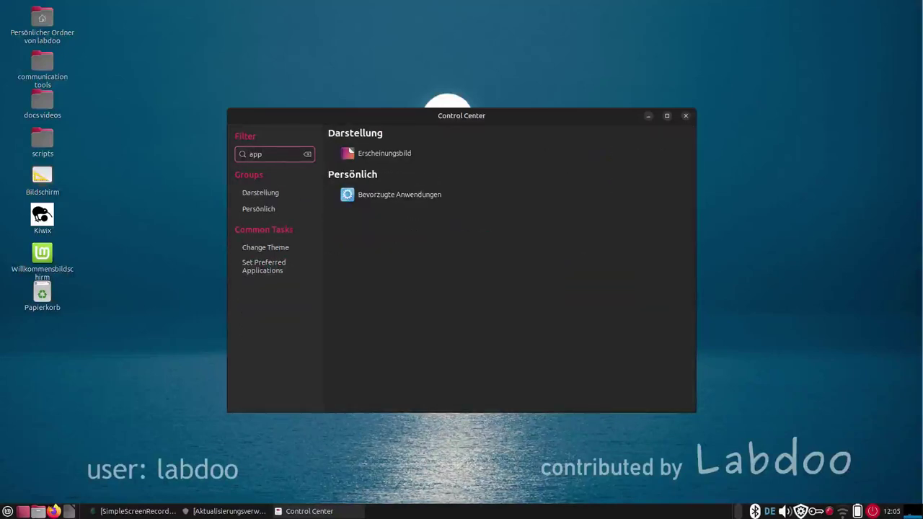
key("BackSpace")
key("BackSpace")
key("BackSpace")
Step: Filter the control centre by "progr", clear the filter, view the Systemverwaltung group and close the control centre
type("pro")
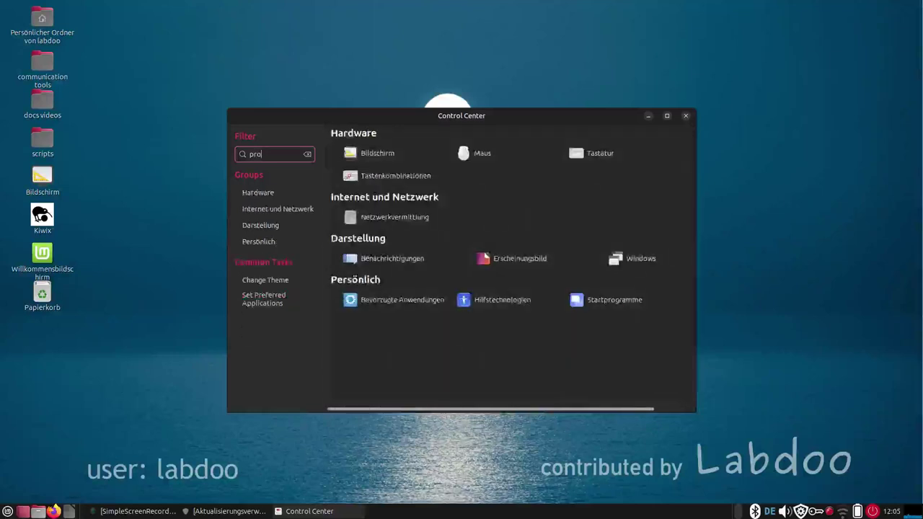
type("gra")
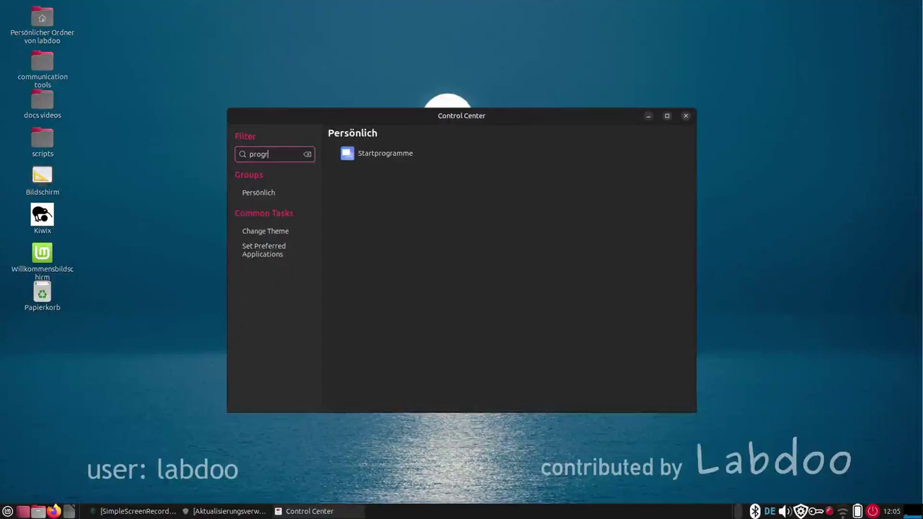
key("BackSpace")
key("BackSpace")
key("BackSpace")
key("BackSpace")
key("BackSpace")
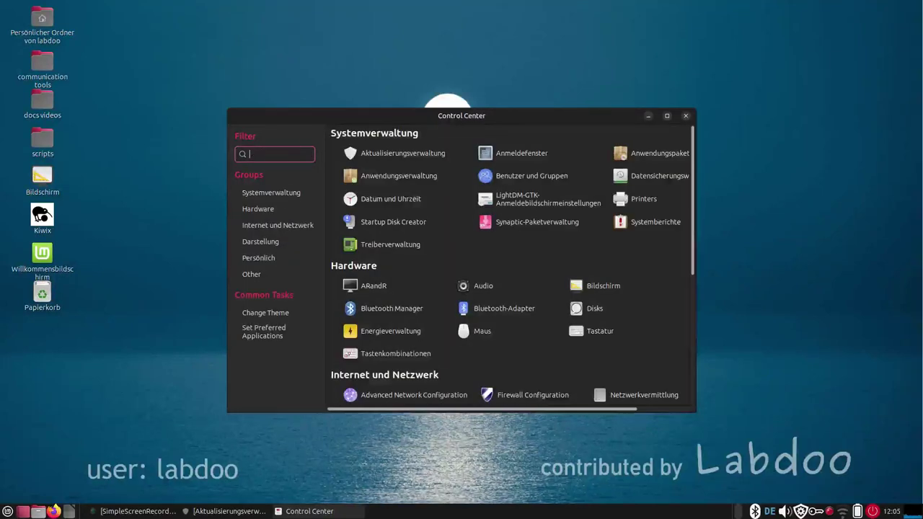
left_click(281, 193)
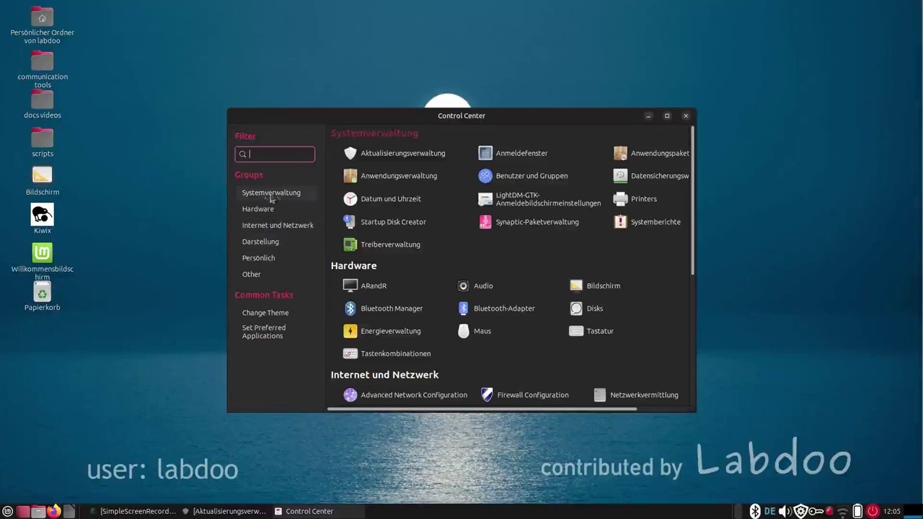
left_click(686, 115)
Step: Open the Anwendungsverwaltung and look through its featured programs, categories and best-rated programs
left_click(8, 512)
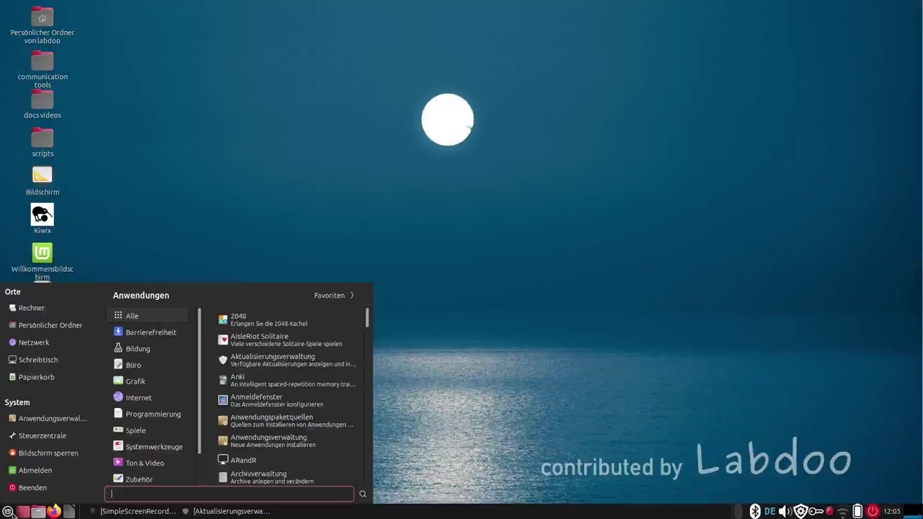
left_click(44, 419)
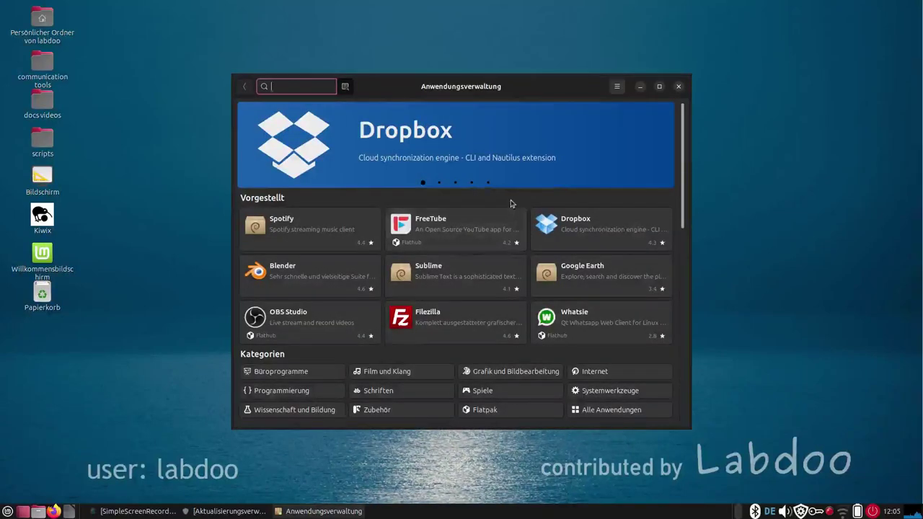
scroll(510, 204, "down", 5)
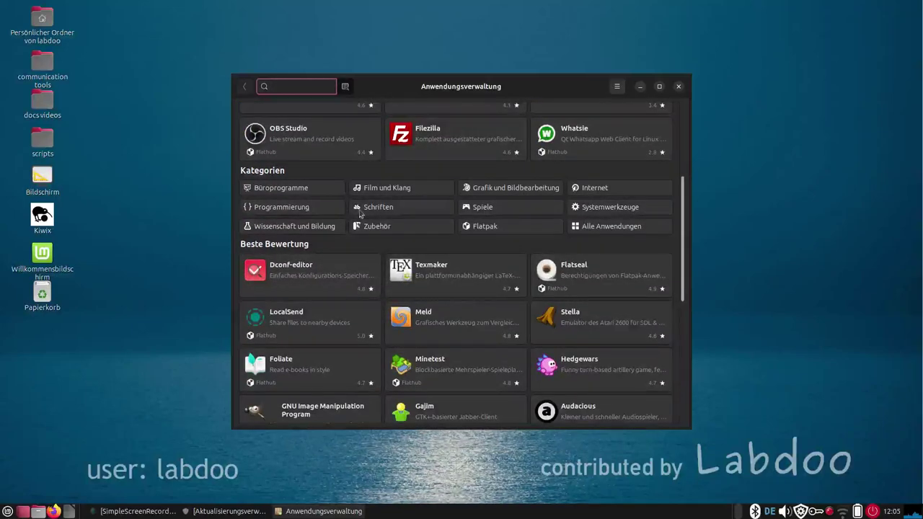
scroll(360, 214, "down", 8)
scroll(361, 231, "up", 13)
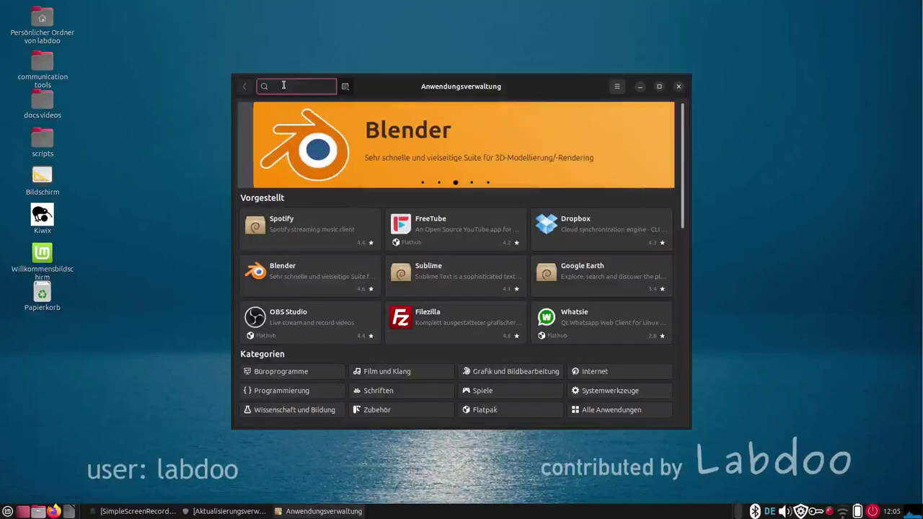
Step: Search the available programs for "pdf", look through the matches, clear the search and return to the start page
type("pdf")
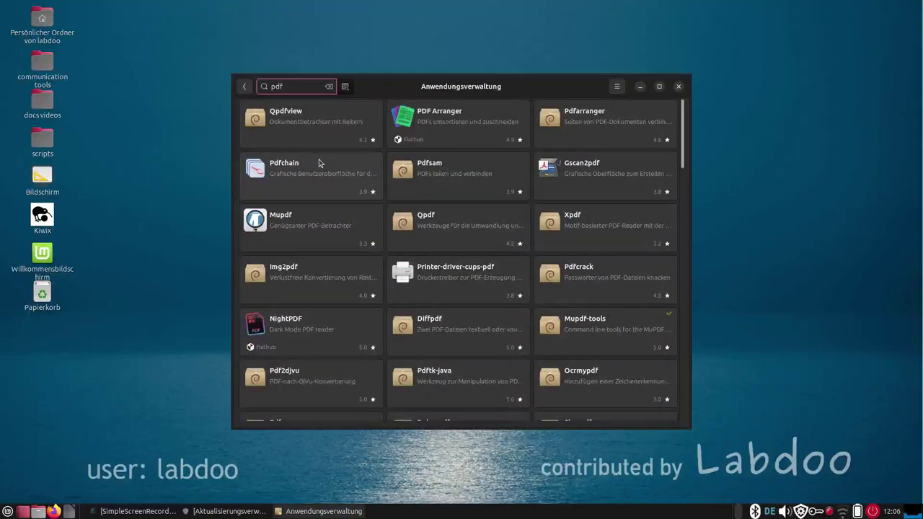
scroll(321, 173, "down", 2)
scroll(322, 178, "down", 3)
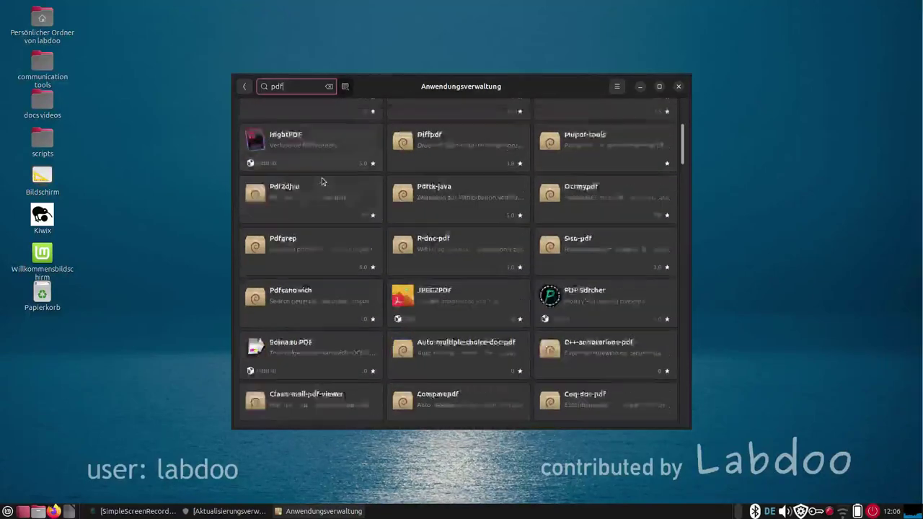
scroll(322, 177, "up", 3)
scroll(321, 177, "down", 3)
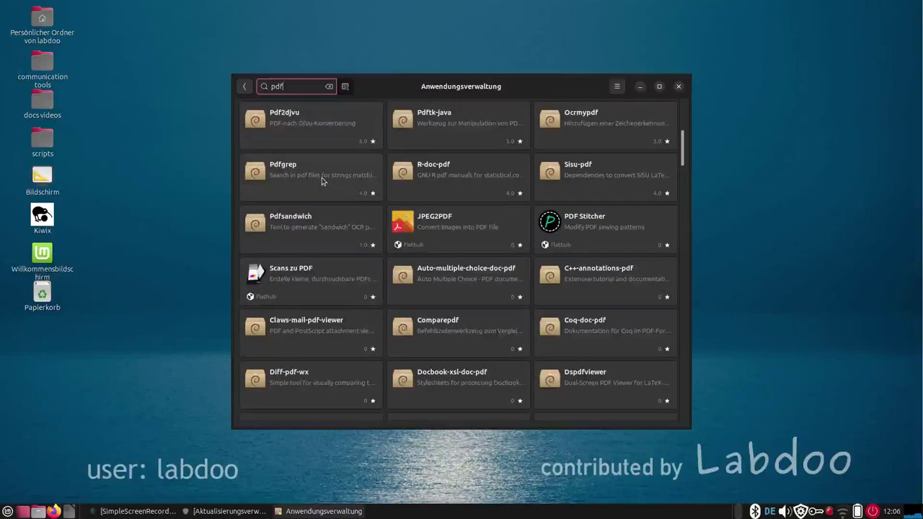
scroll(321, 177, "down", 2)
scroll(321, 177, "up", 5)
scroll(322, 177, "up", 2)
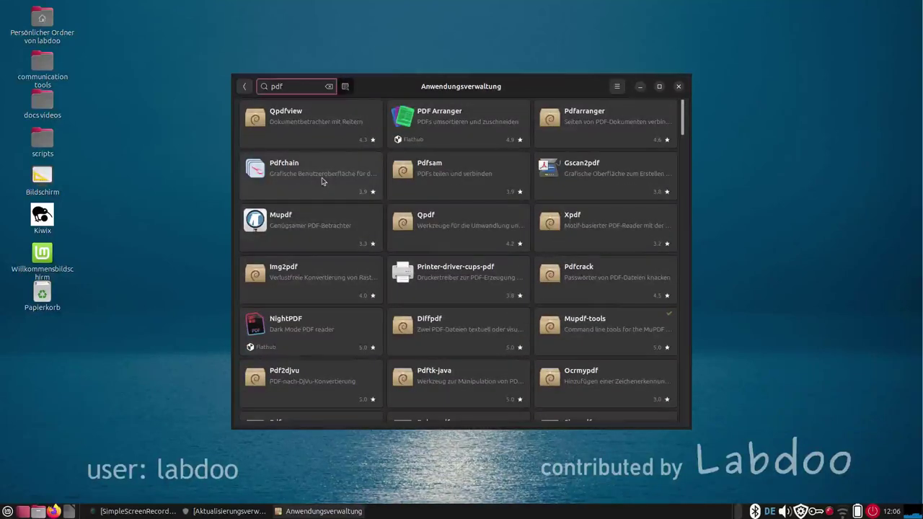
left_click(331, 87)
left_click(244, 86)
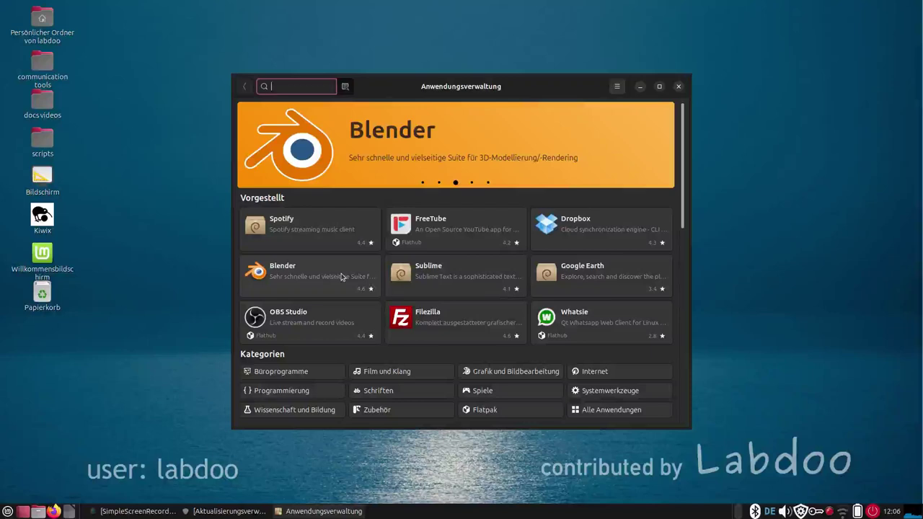
Step: Open the Programmierung category and look through the programs offered there
scroll(345, 268, "down", 2)
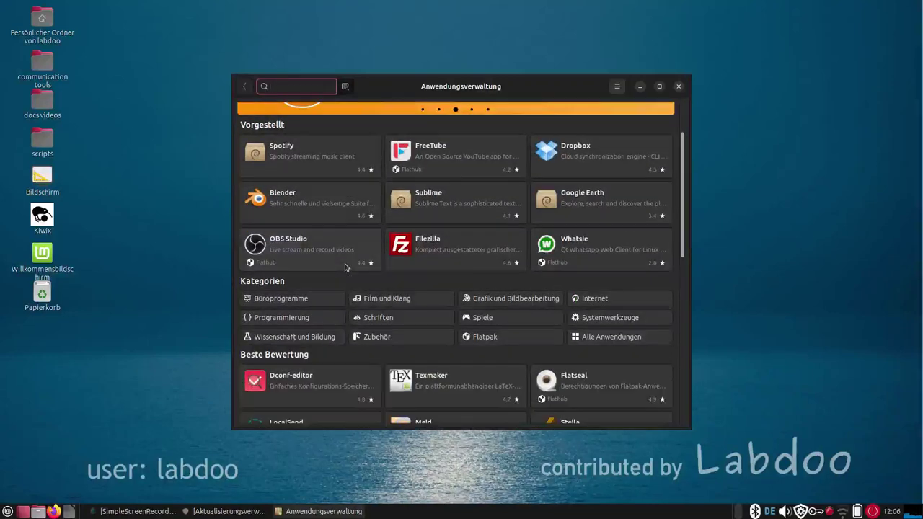
scroll(345, 267, "down", 3)
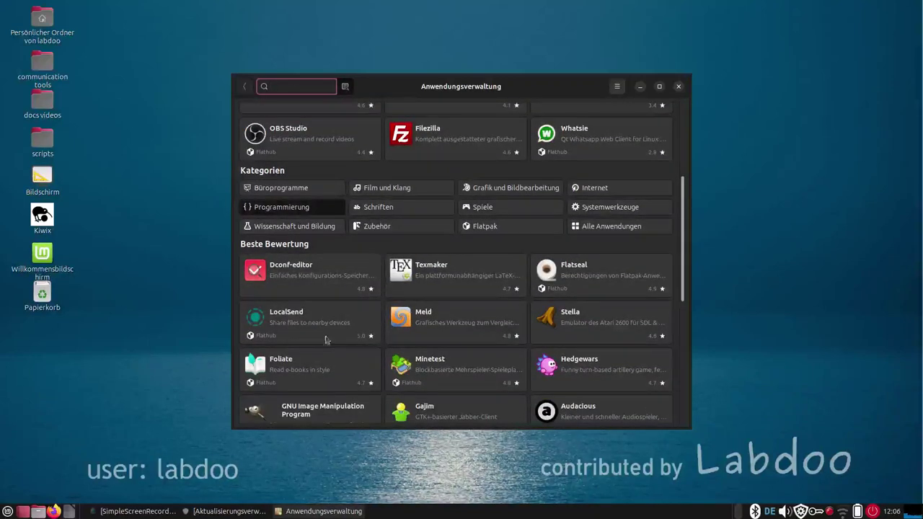
key("Return")
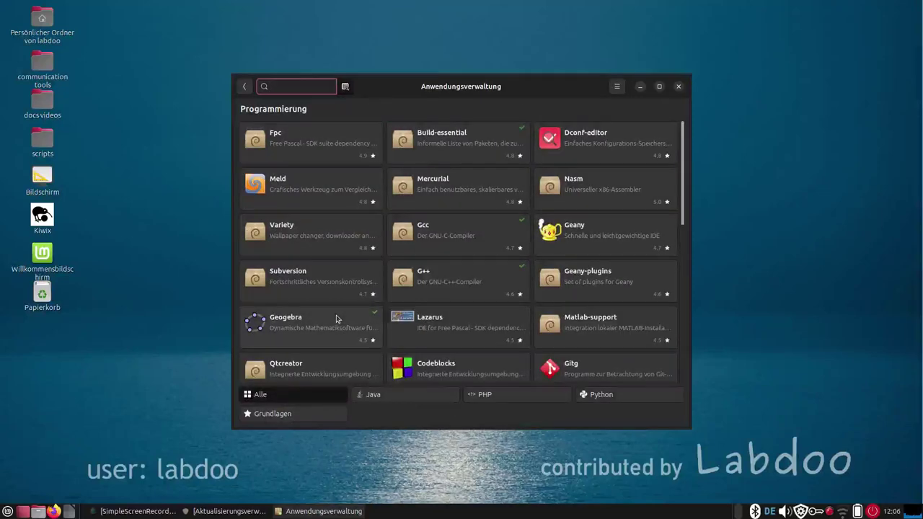
scroll(465, 225, "down", 2)
scroll(465, 225, "down", 3)
scroll(465, 226, "down", 2)
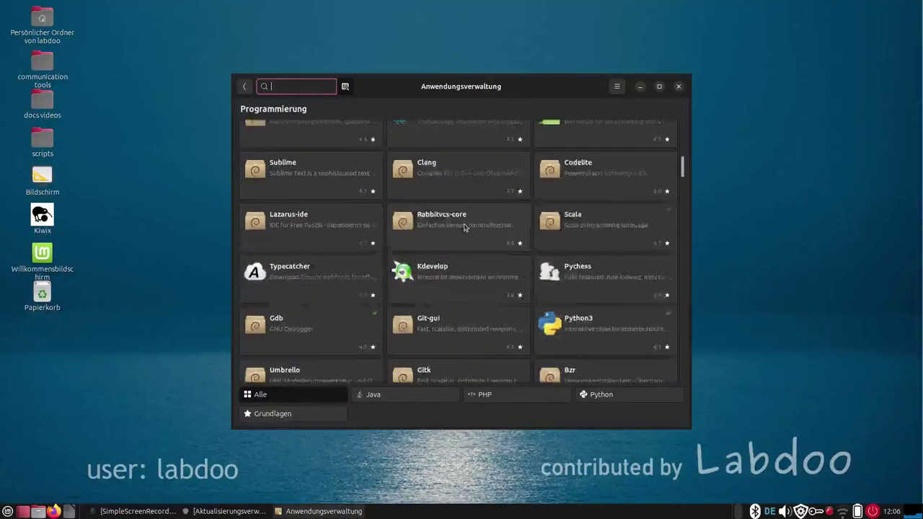
scroll(466, 226, "down", 1)
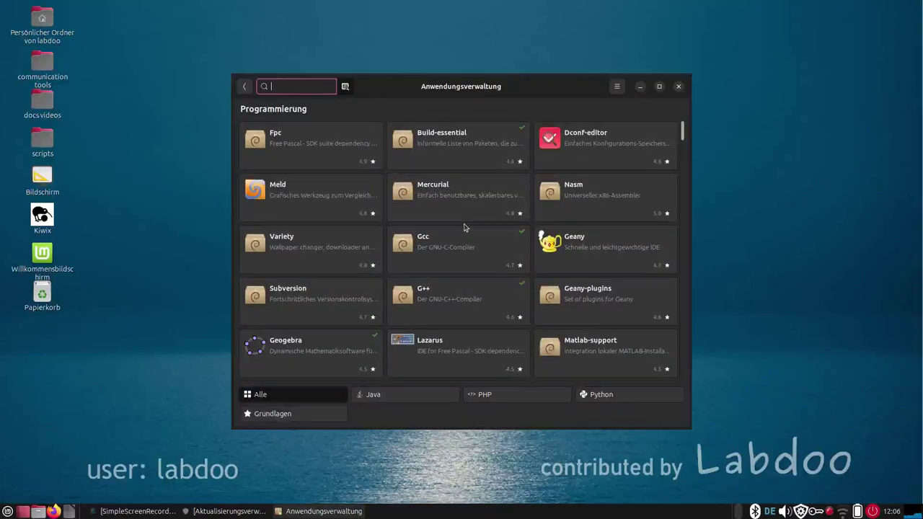
scroll(617, 229, "down", 2)
scroll(617, 229, "down", 2)
Step: Search the available programs for Python using the term "pyt"
type("p")
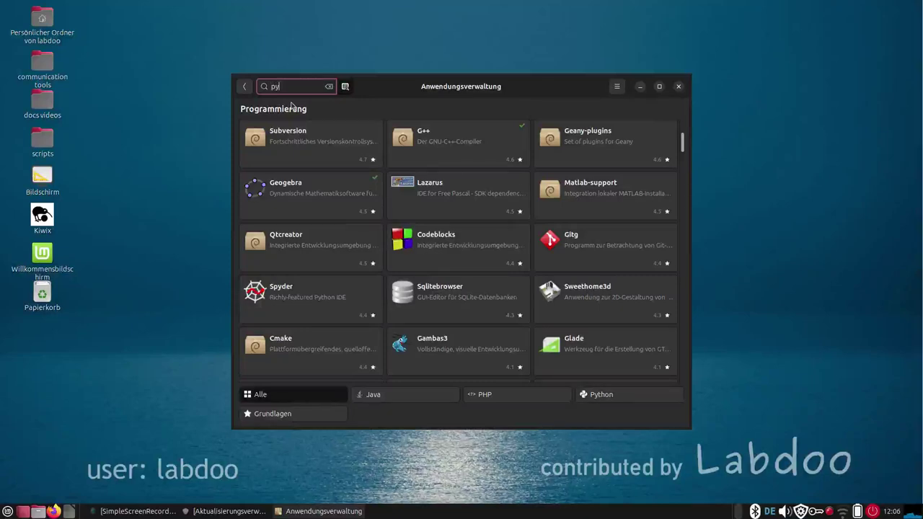
type("hyt")
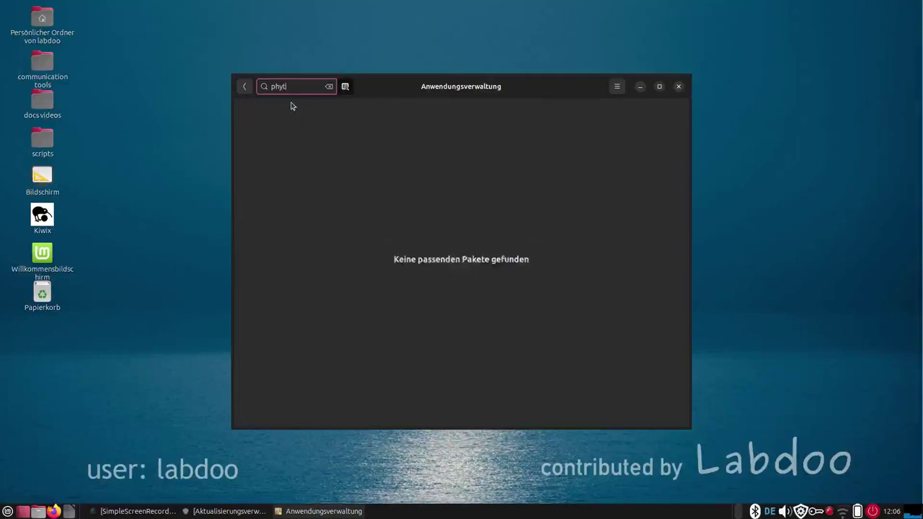
key("BackSpace")
key("BackSpace")
key("BackSpace")
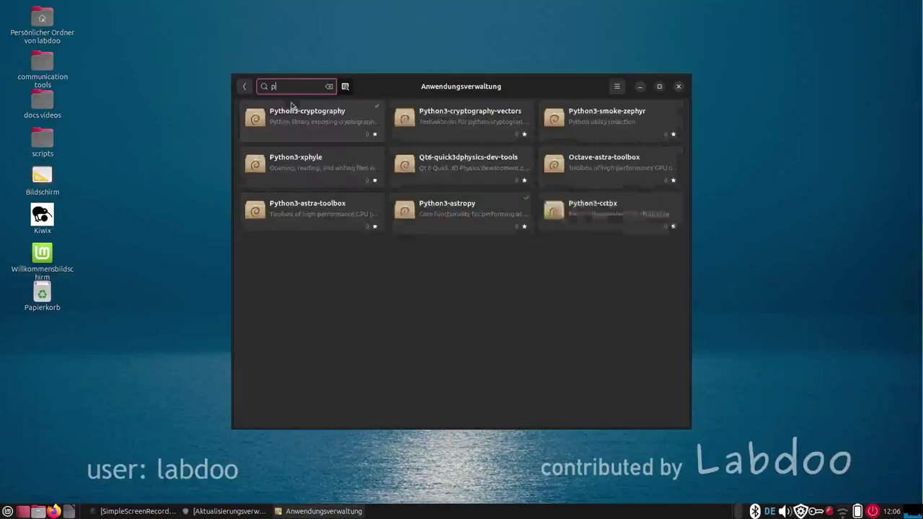
type("yton")
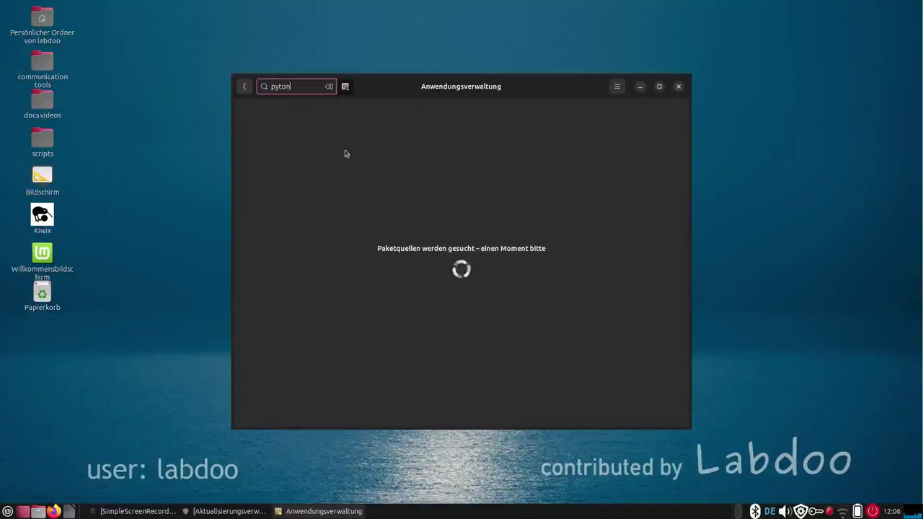
key("BackSpace")
key("BackSpace")
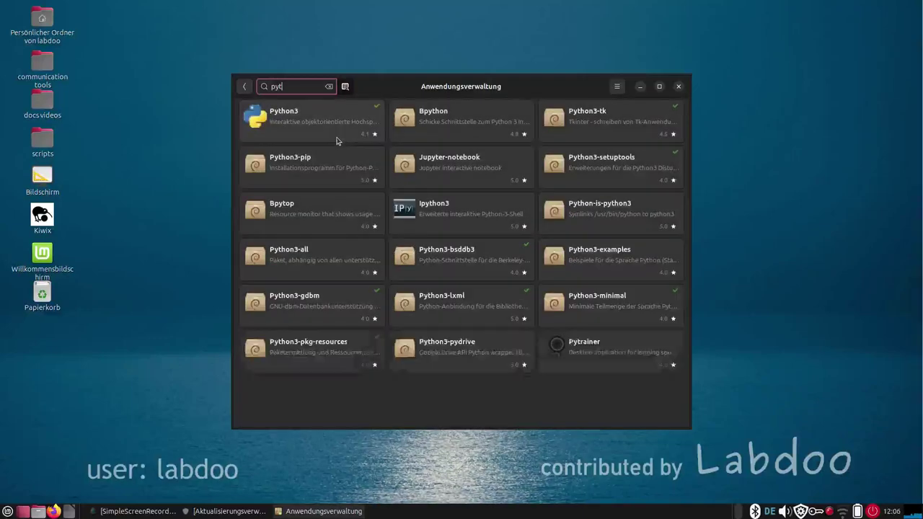
Step: Open the Python3 entry and read through its details, description and ratings
left_click(303, 128)
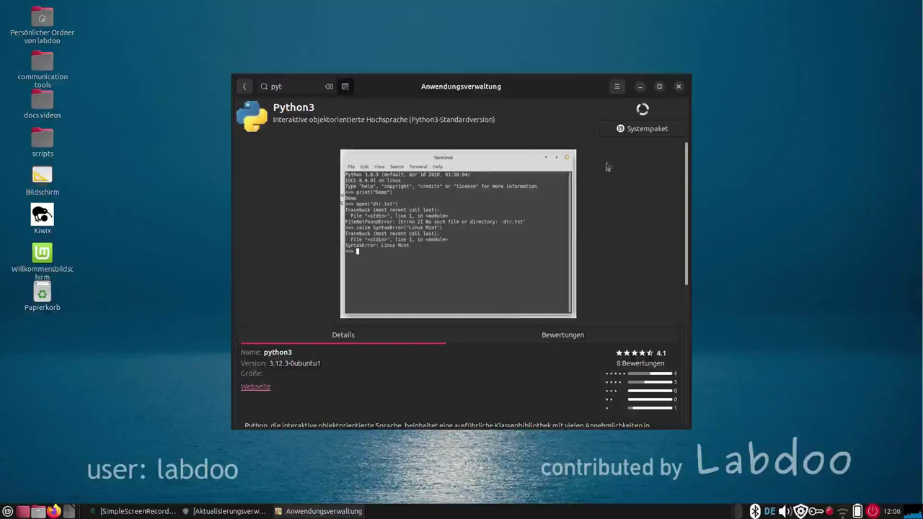
scroll(609, 168, "down", 3)
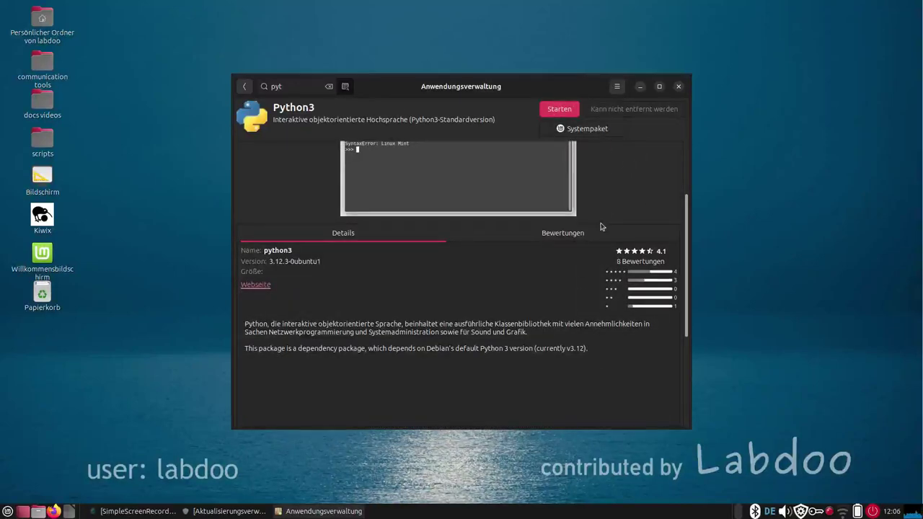
scroll(396, 283, "down", 4)
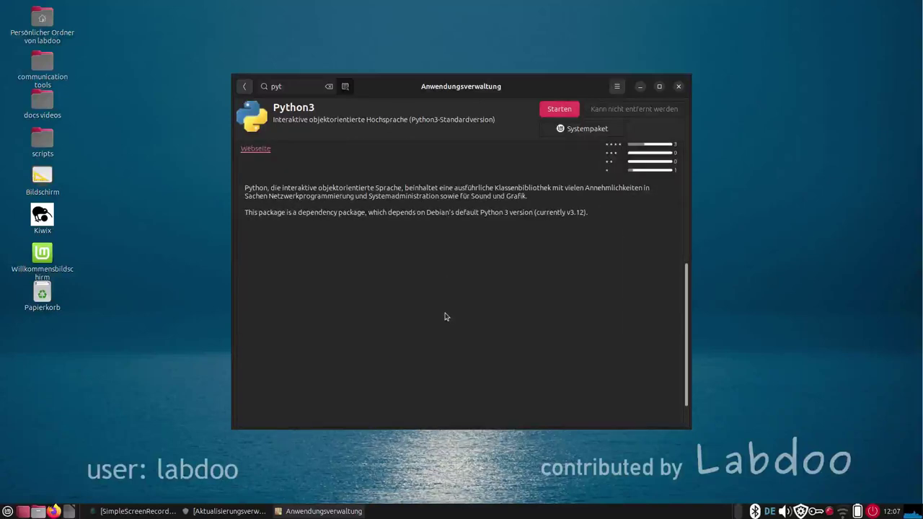
scroll(445, 316, "up", 6)
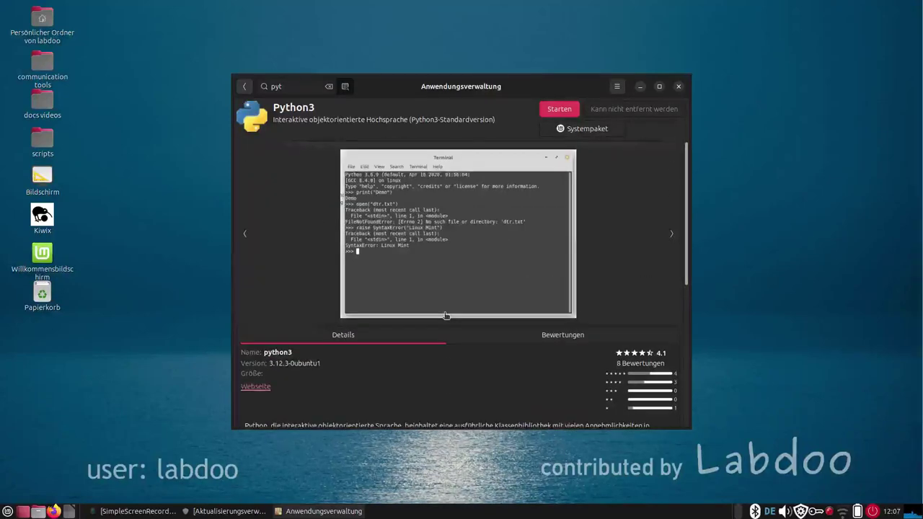
Step: Close the Anwendungsverwaltung and launch VirtualBox by searching the installed applications for "virtual"
left_click(680, 86)
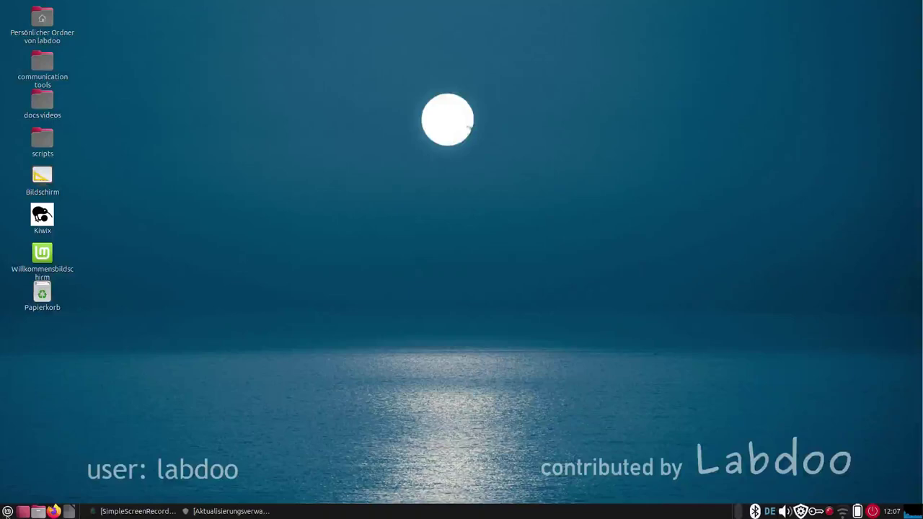
key("super")
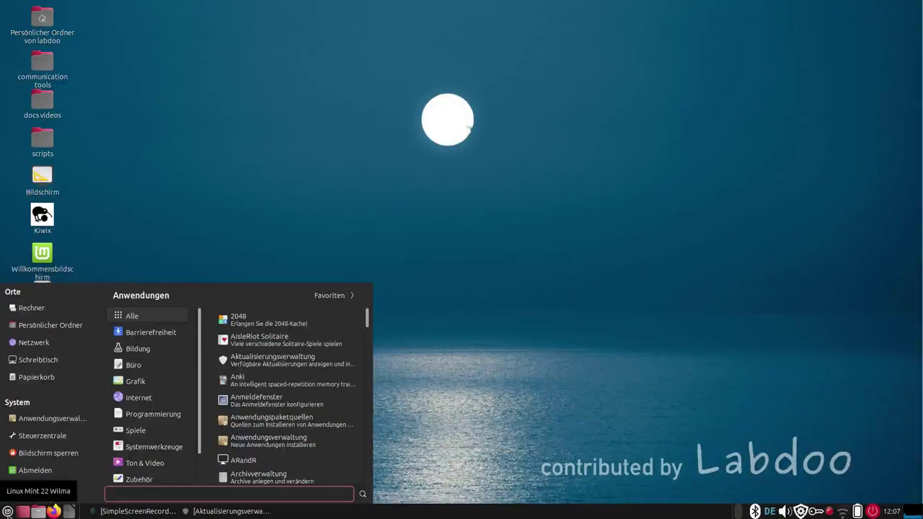
type("virtual")
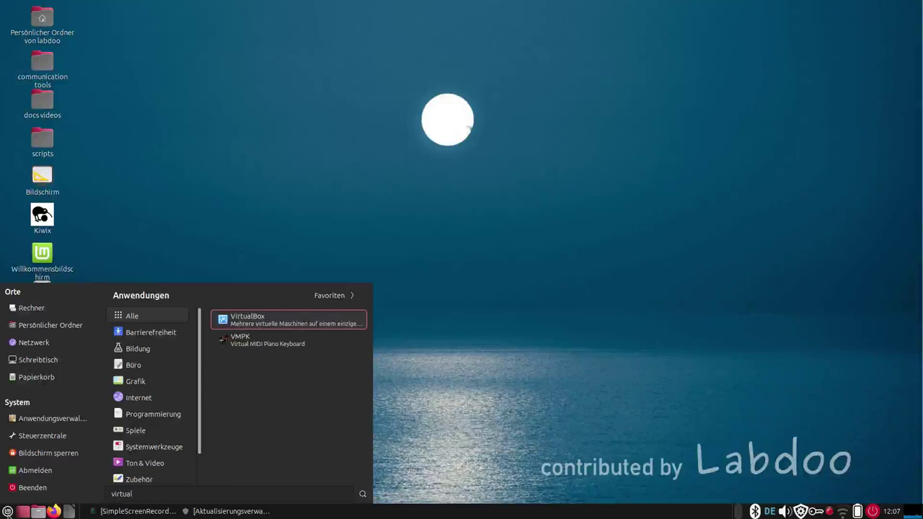
left_click(127, 431)
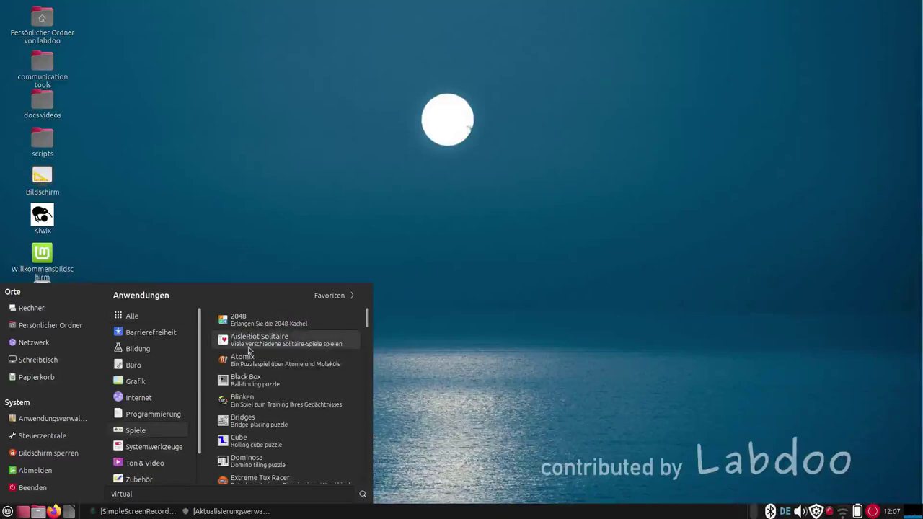
left_click(286, 320)
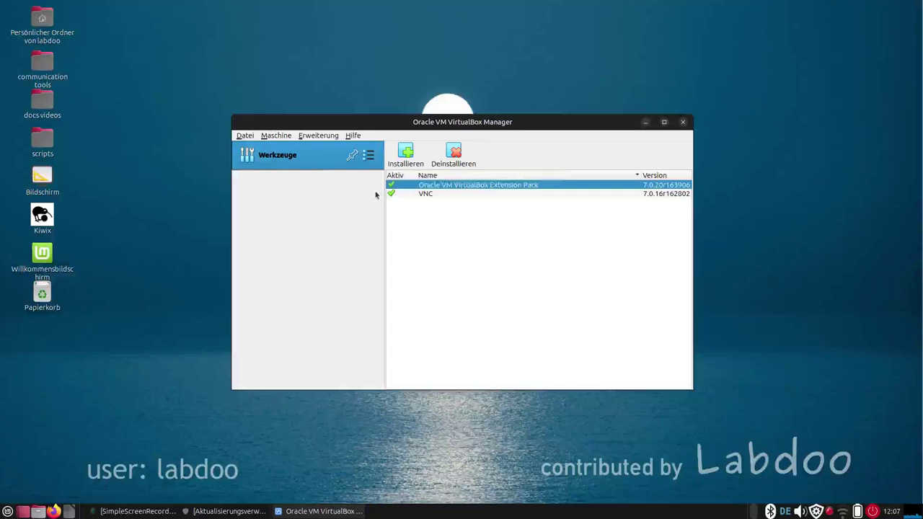
Step: View the version information in the Über VirtualBox dialog and close it again
left_click(353, 136)
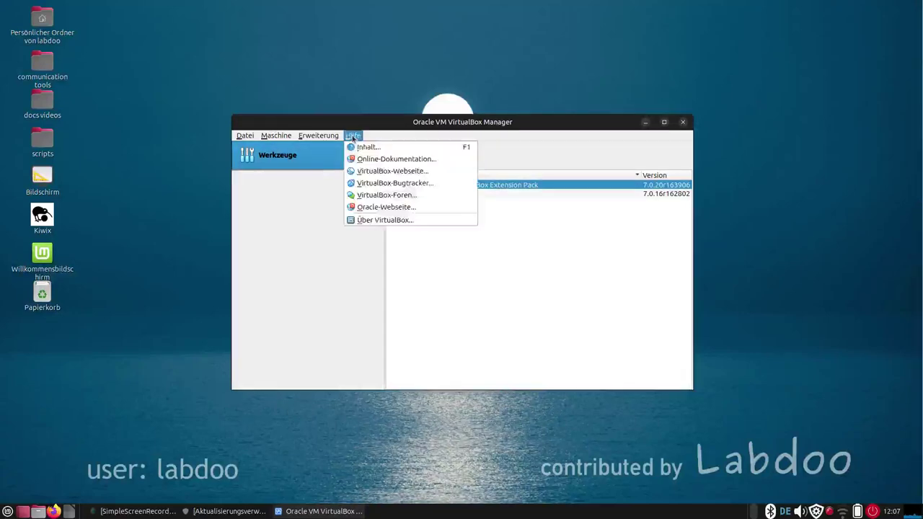
left_click(379, 220)
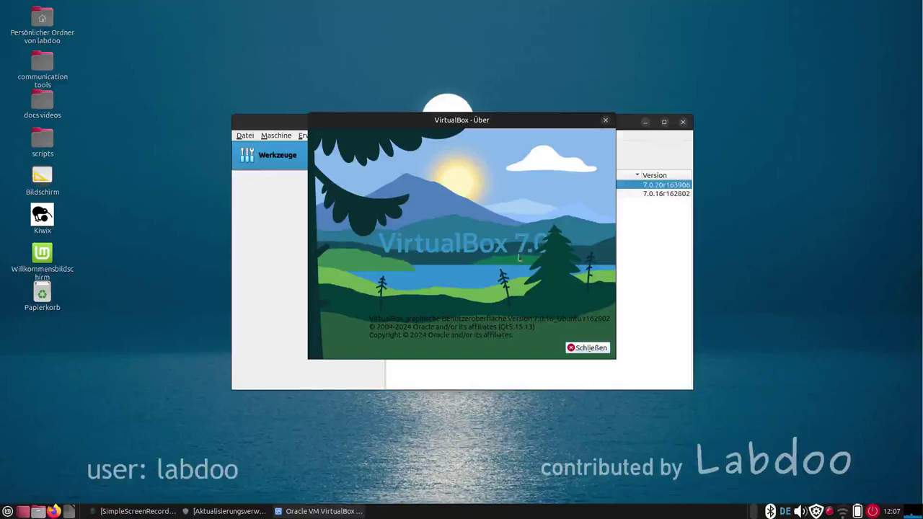
left_click(587, 349)
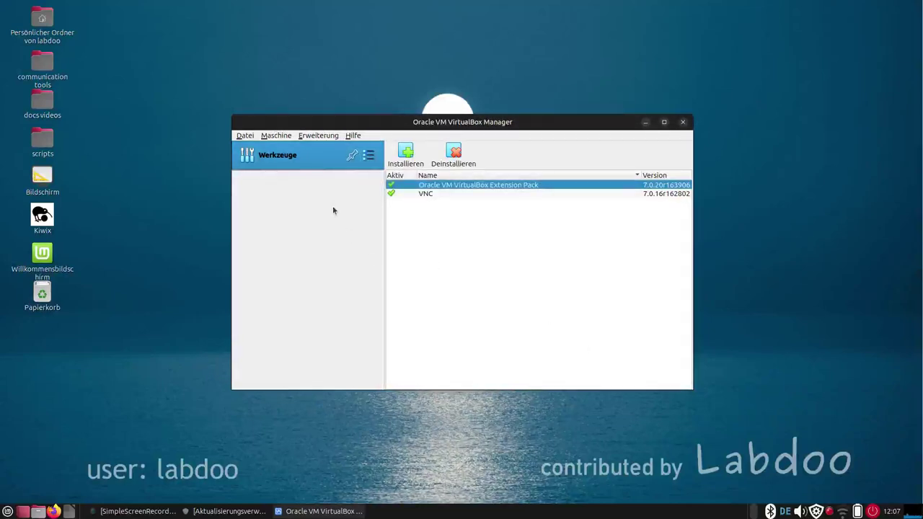
Step: Look through the operating system types offered for a new virtual machine, cancel its creation and close VirtualBox
left_click(272, 136)
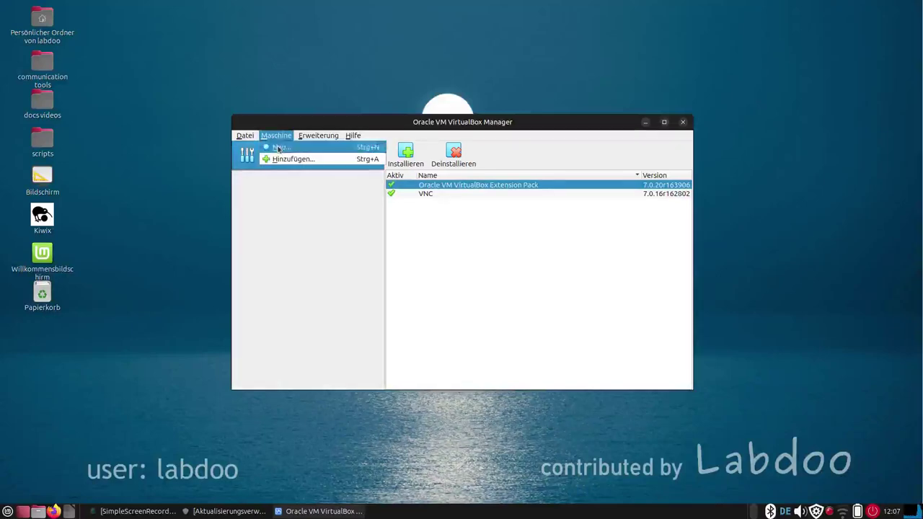
left_click(279, 148)
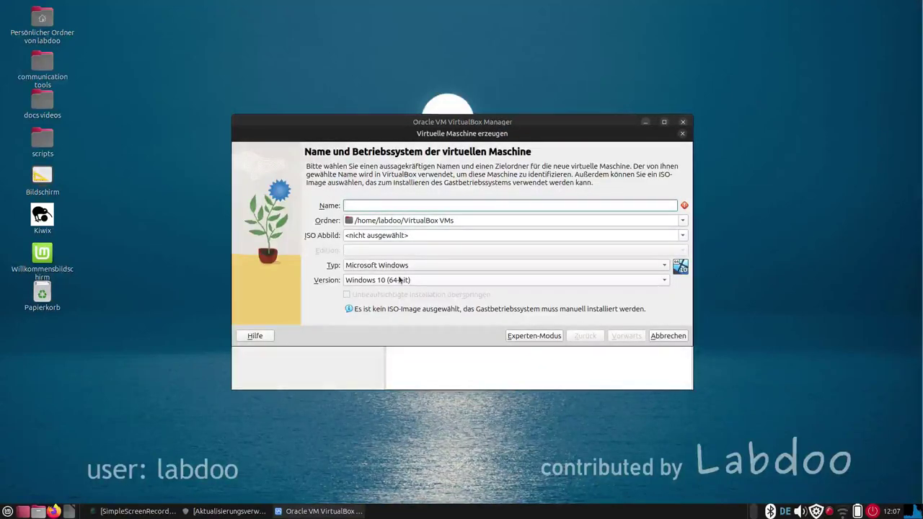
left_click(662, 265)
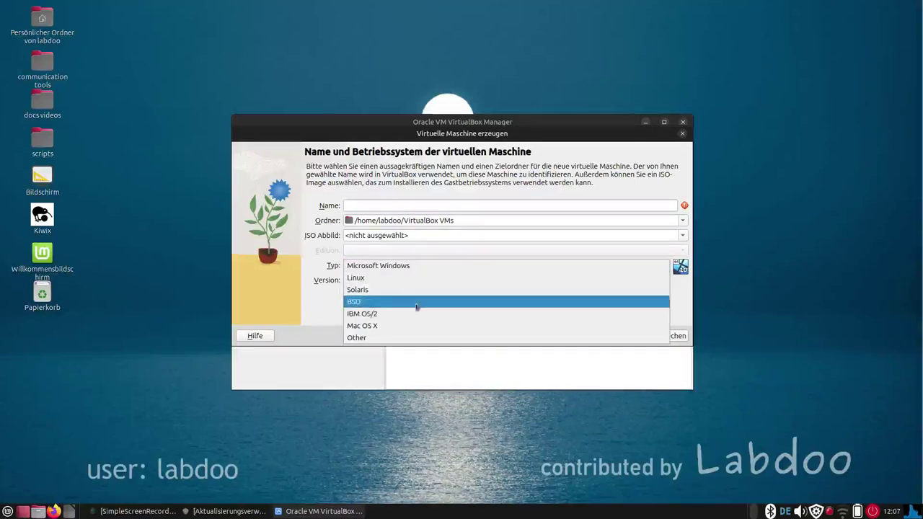
left_click(253, 317)
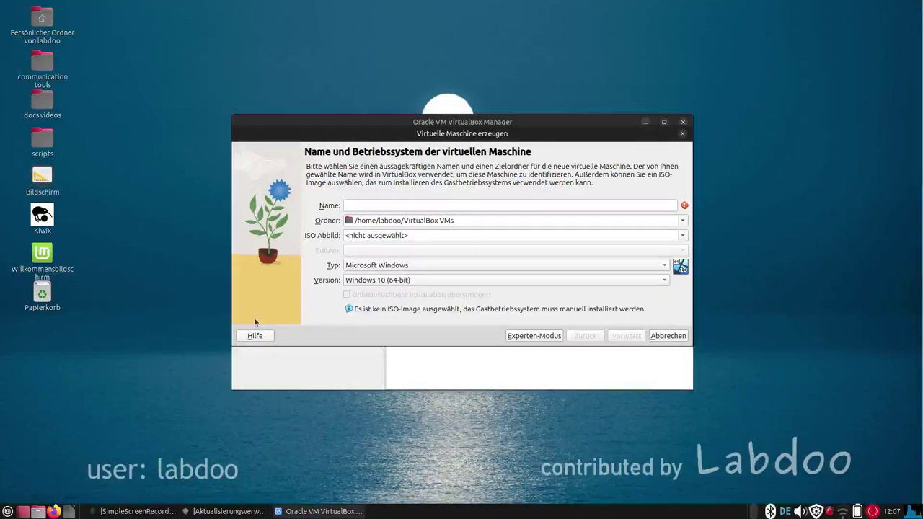
left_click(659, 338)
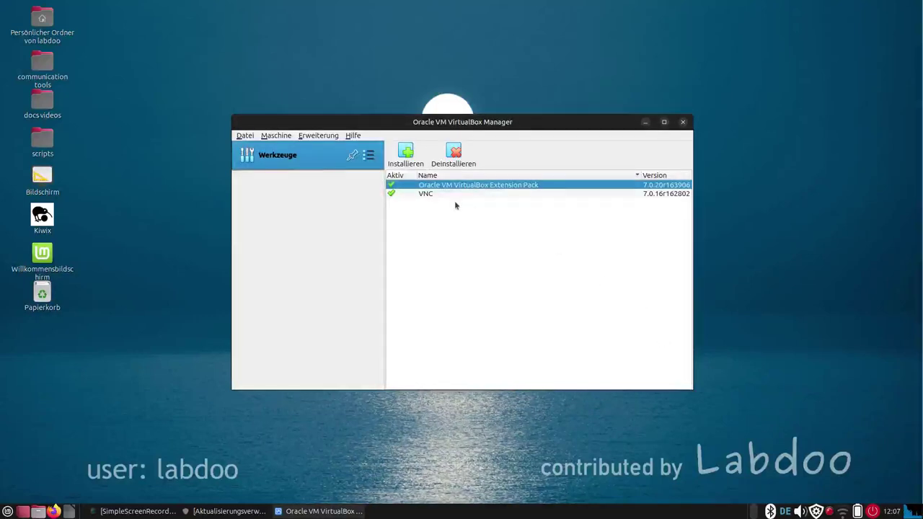
left_click(683, 122)
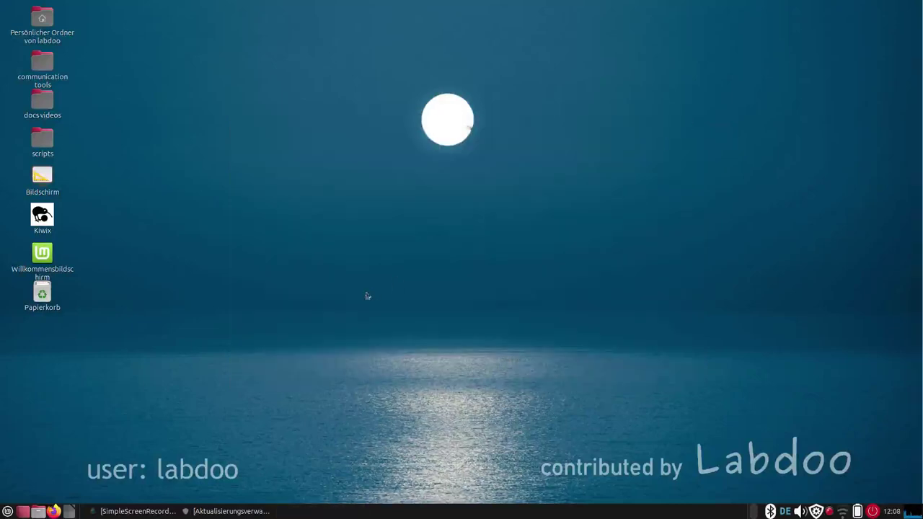
Step: Open the scripts folder on the desktop, look over its install scripts and enter the temperature_workaround subfolder
left_click(46, 136)
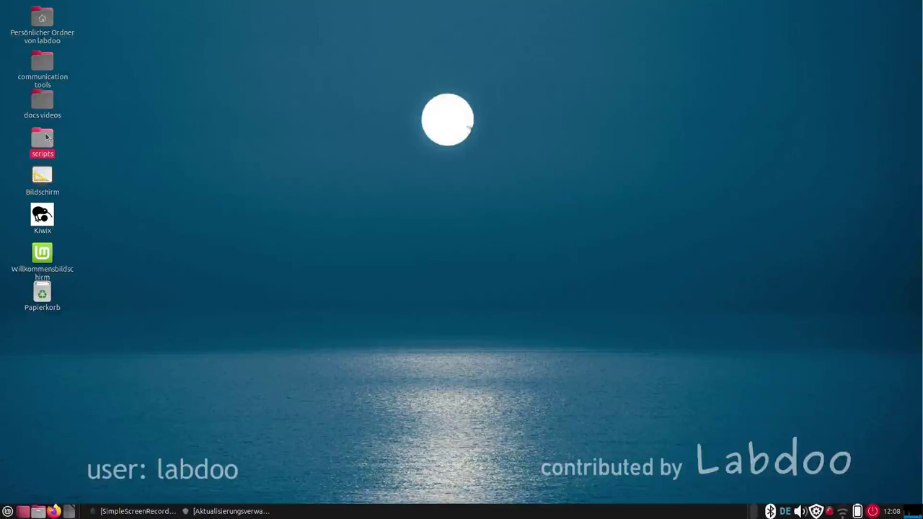
double_click(46, 137)
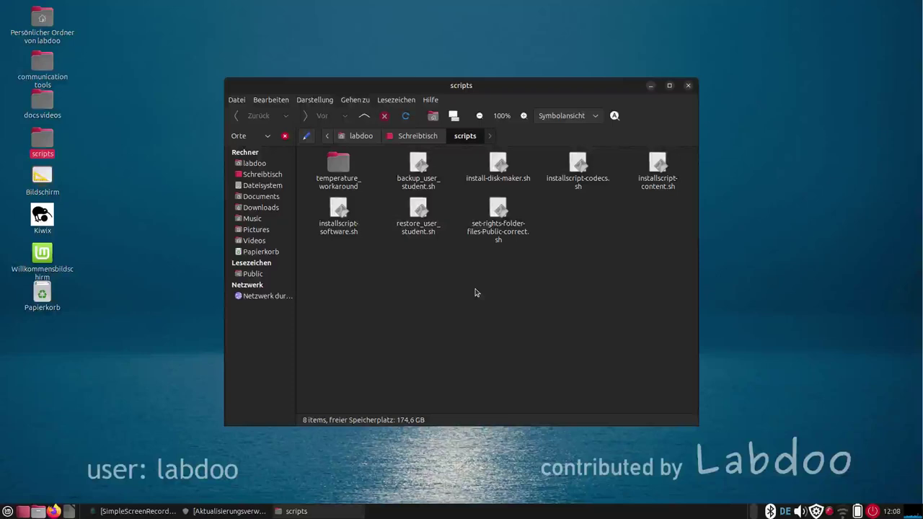
left_click(336, 173)
double_click(336, 173)
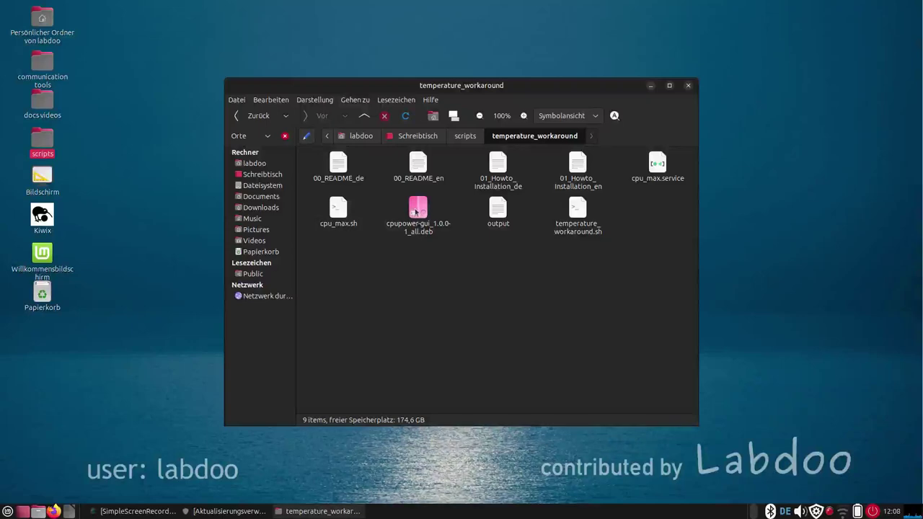
Step: Examine the cpupower-gui package and the actions available for temperature_workaround.sh, return to the scripts folder and close the file manager
left_click(417, 212)
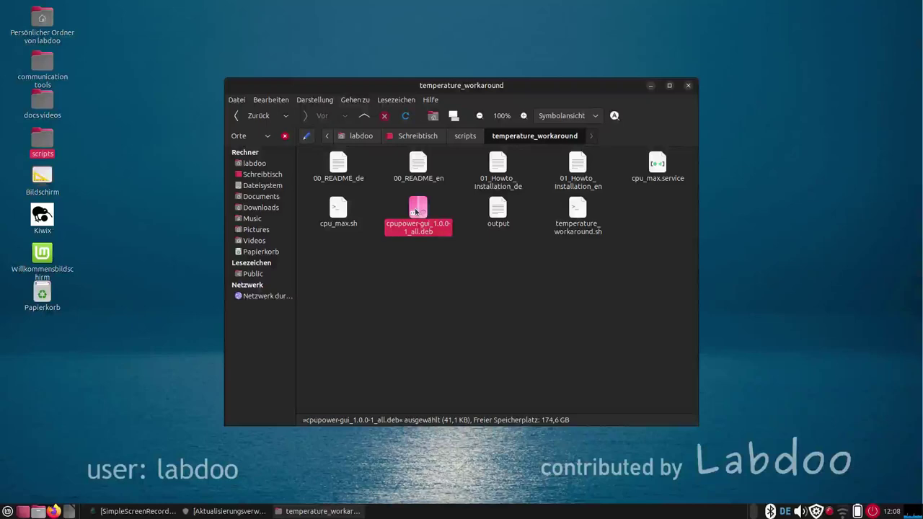
right_click(581, 210)
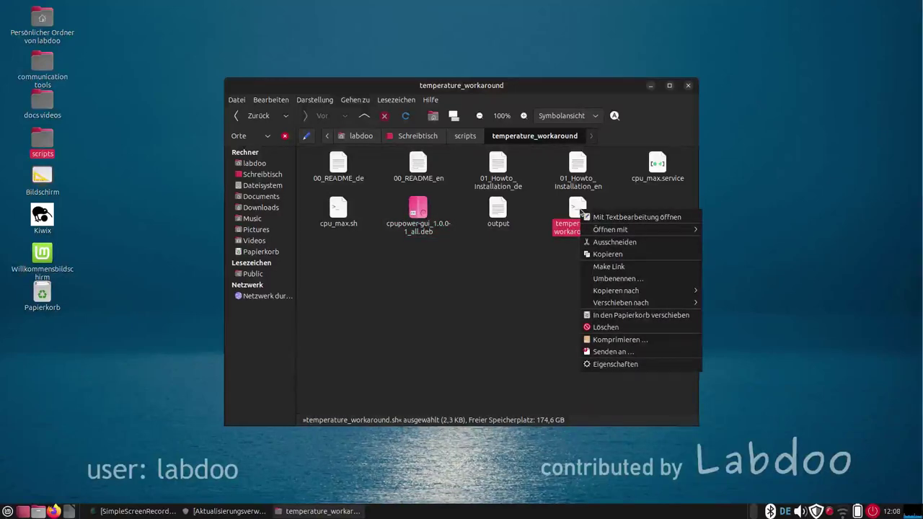
left_click(530, 261)
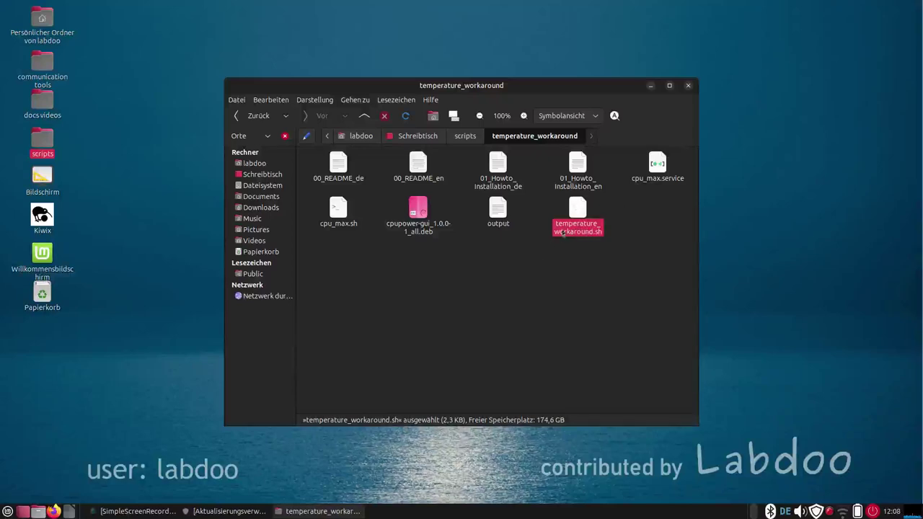
right_click(566, 231)
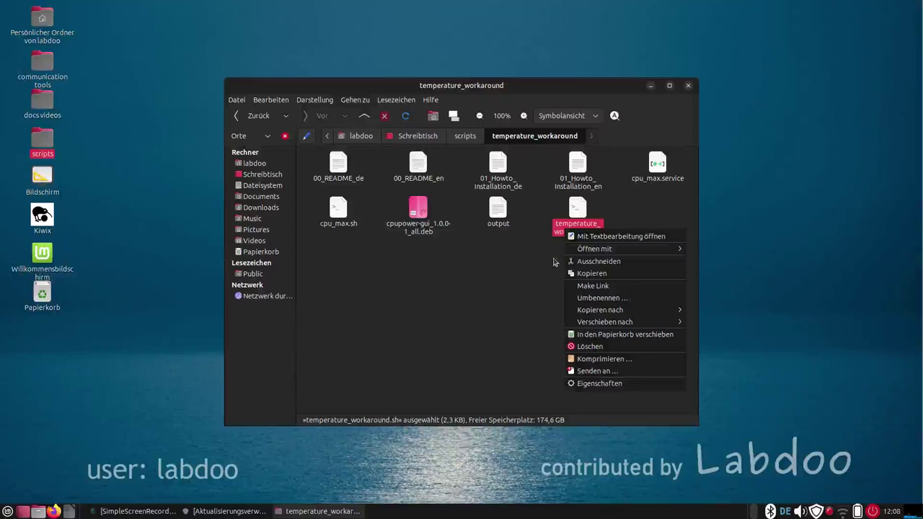
left_click(538, 301)
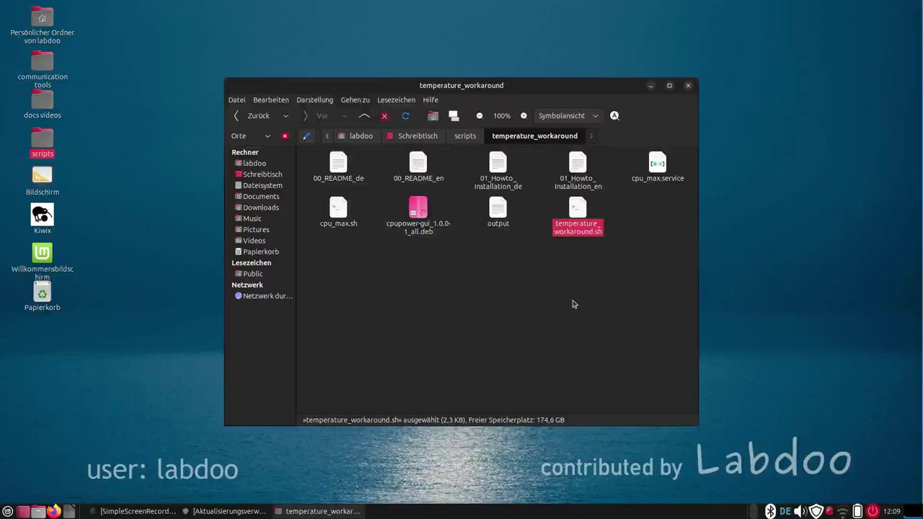
left_click(364, 116)
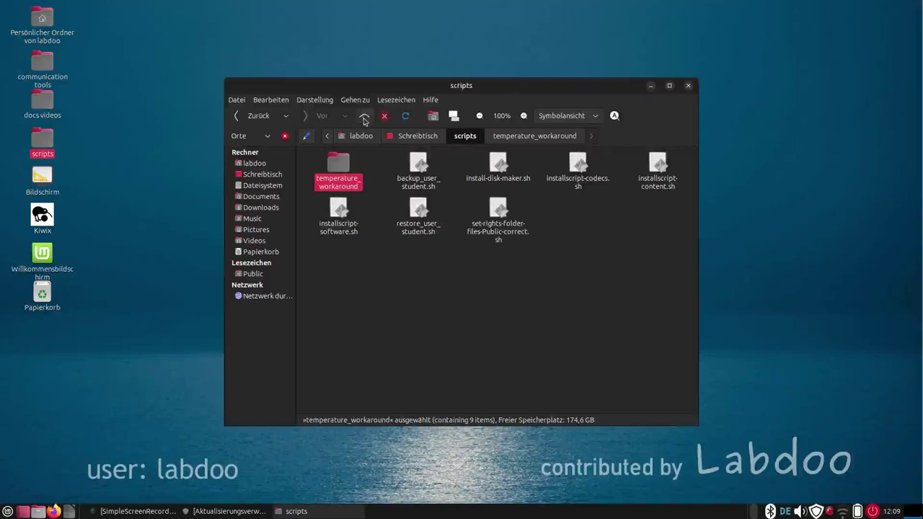
left_click(689, 86)
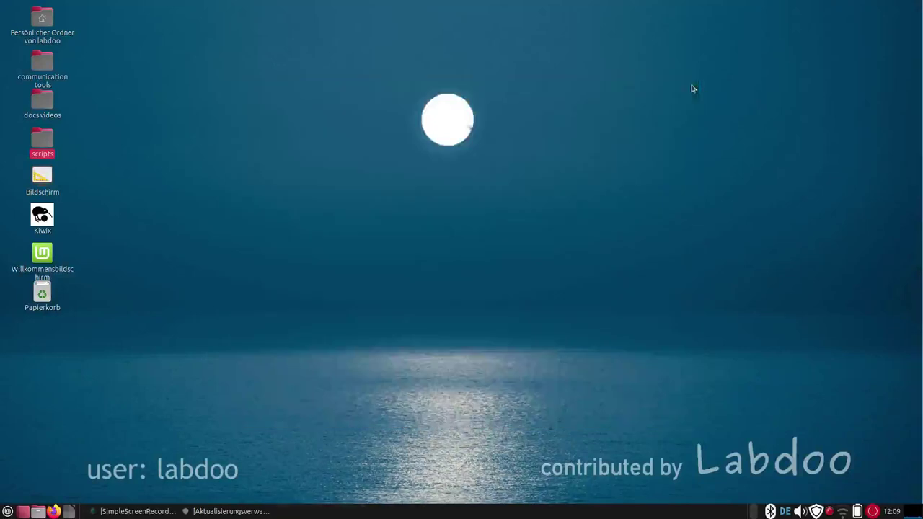